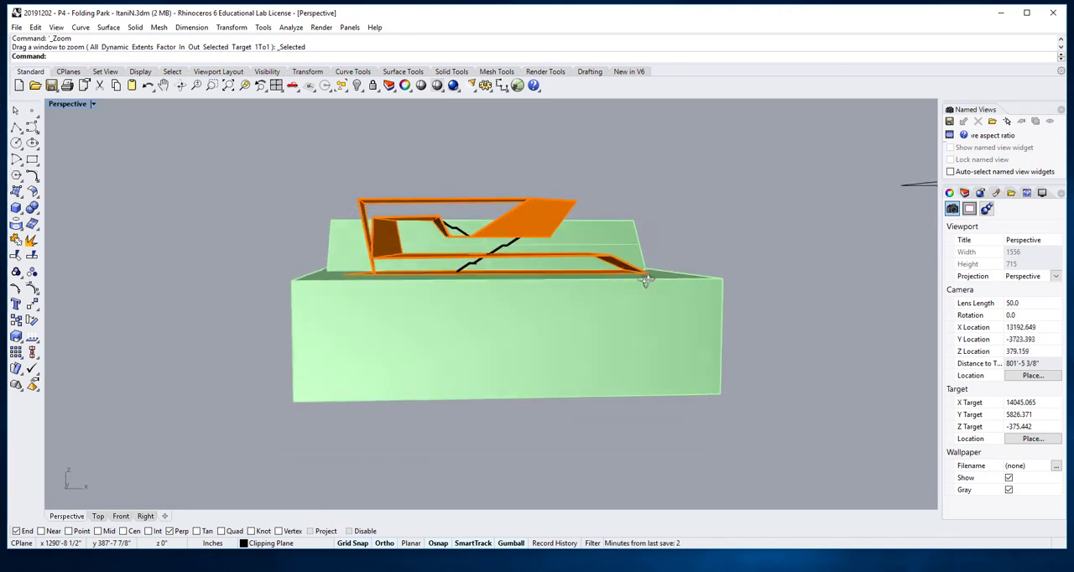
Step: Create a new layer named Support Wall
{"action": "scroll", "coordinate": [459, 245], "scroll_direction": "up", "scroll_amount": 6}
{"action": "right_click_drag", "start_coordinate": [487, 250], "coordinate": [449, 245]}
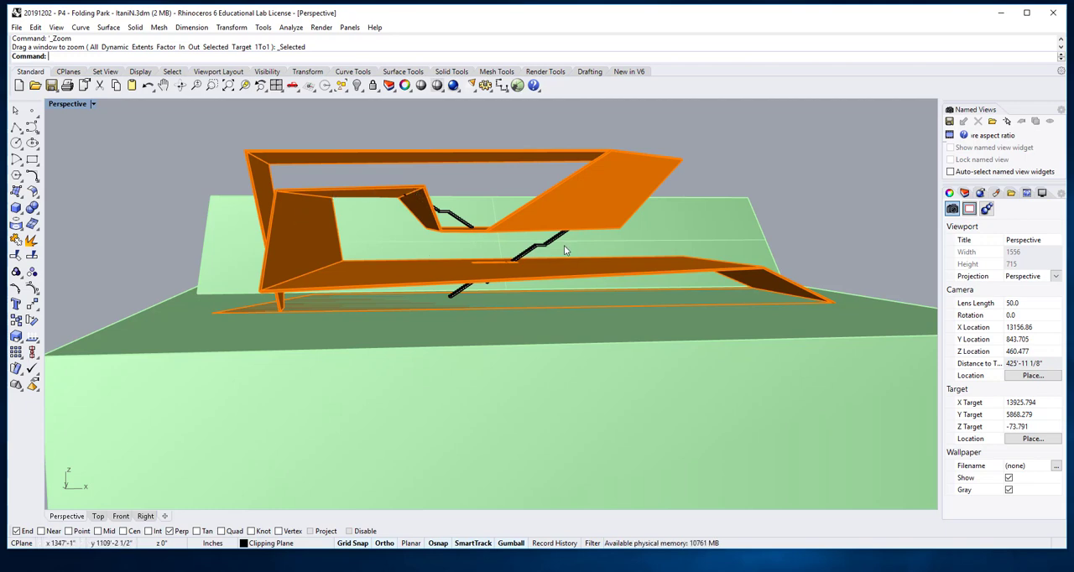
{"action": "right_click_drag", "start_coordinate": [564, 245], "coordinate": [420, 283]}
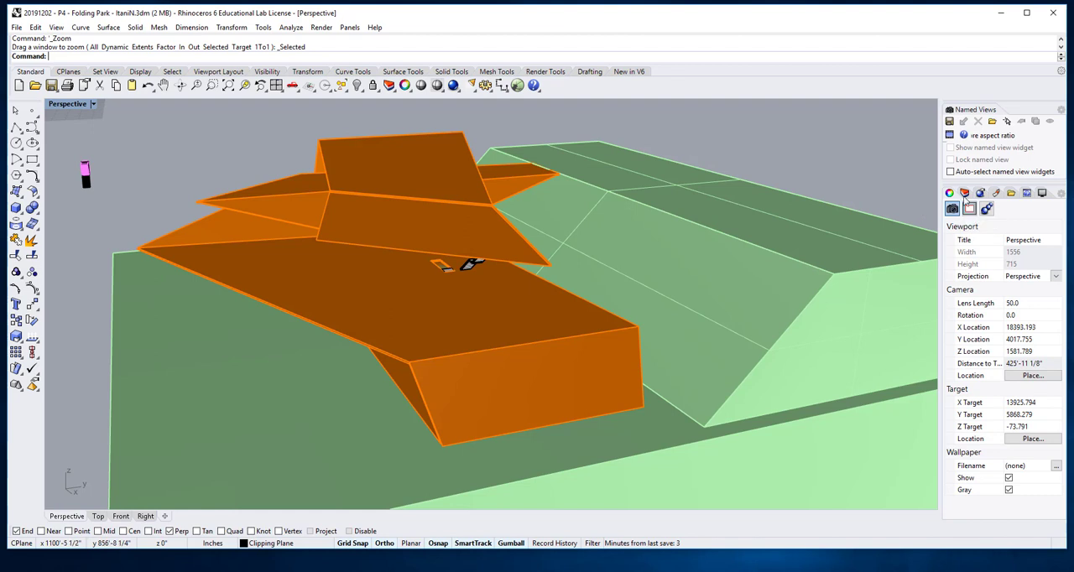
{"action": "left_click", "coordinate": [965, 194]}
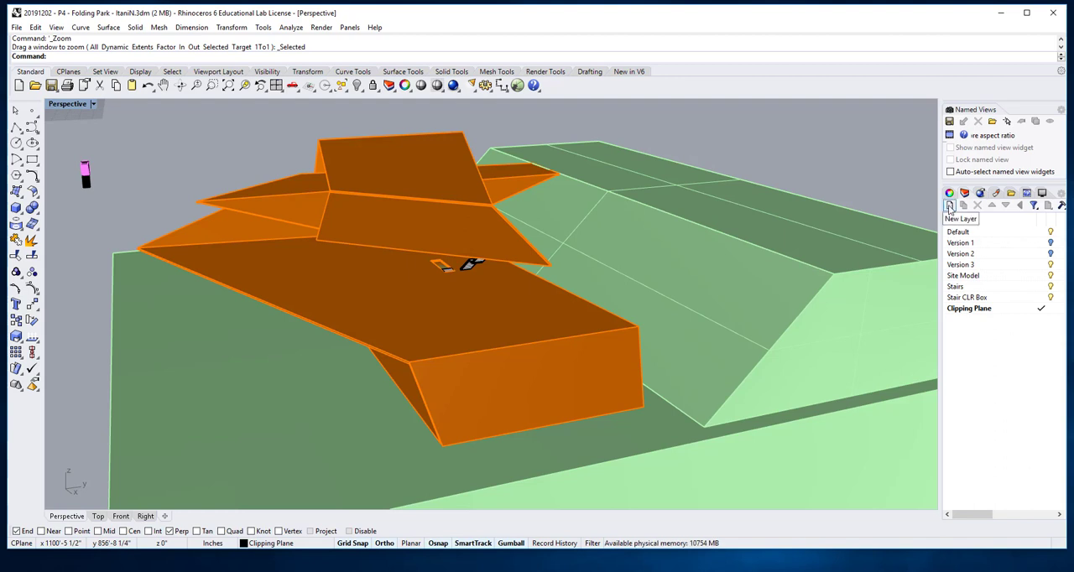
{"action": "left_click", "coordinate": [950, 206]}
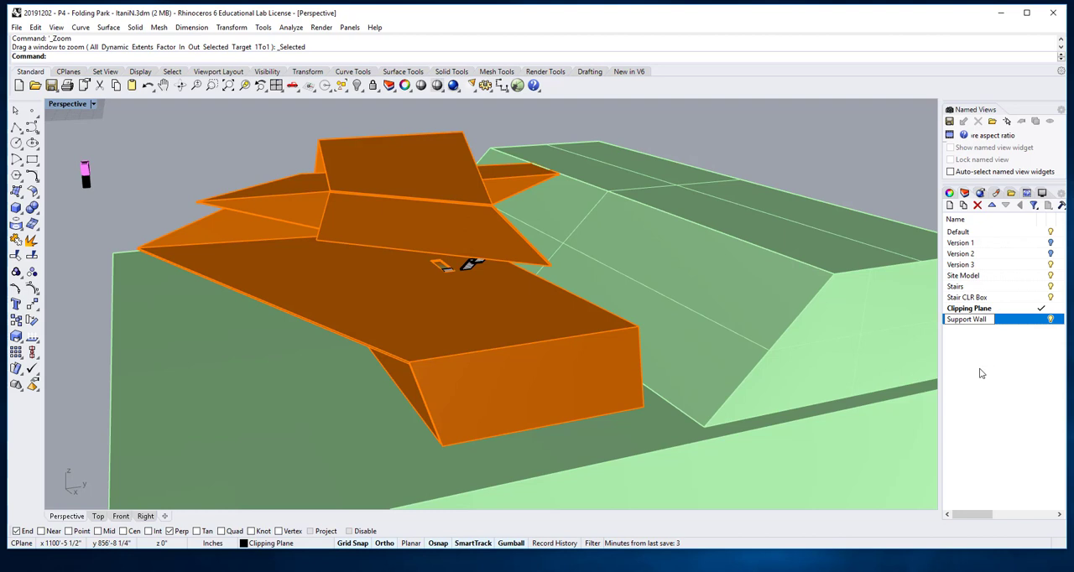
{"action": "key", "text": "Return"}
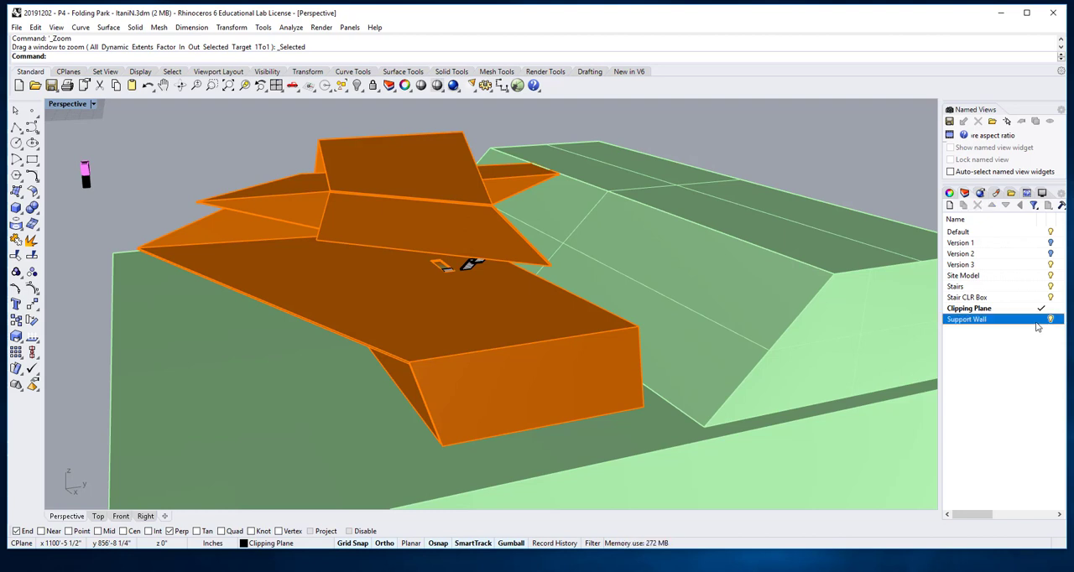
Step: Set the Support Wall layer's color to Violet
{"action": "left_click", "coordinate": [1036, 324]}
{"action": "key", "text": "Escape"}
{"action": "left_click_drag", "start_coordinate": [972, 514], "coordinate": [994, 515]}
{"action": "left_click", "coordinate": [1030, 319]}
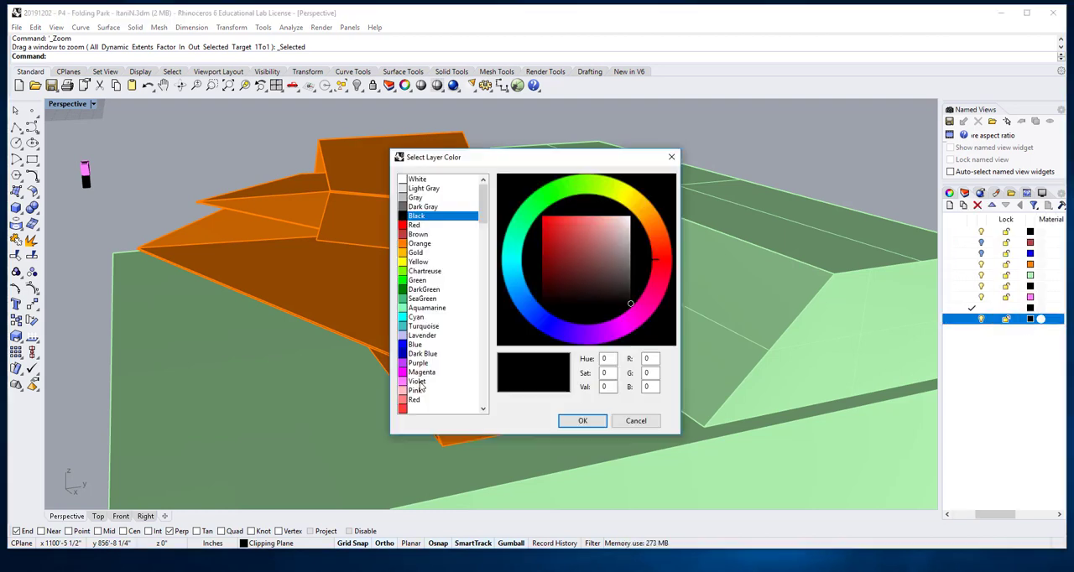
{"action": "left_click", "coordinate": [420, 382]}
{"action": "left_click", "coordinate": [580, 421]}
Step: Model a solid box with a 9" by 10' base and 15'3" height at the front corner of the green site block
{"action": "scroll", "coordinate": [567, 425], "scroll_direction": "down", "scroll_amount": 6}
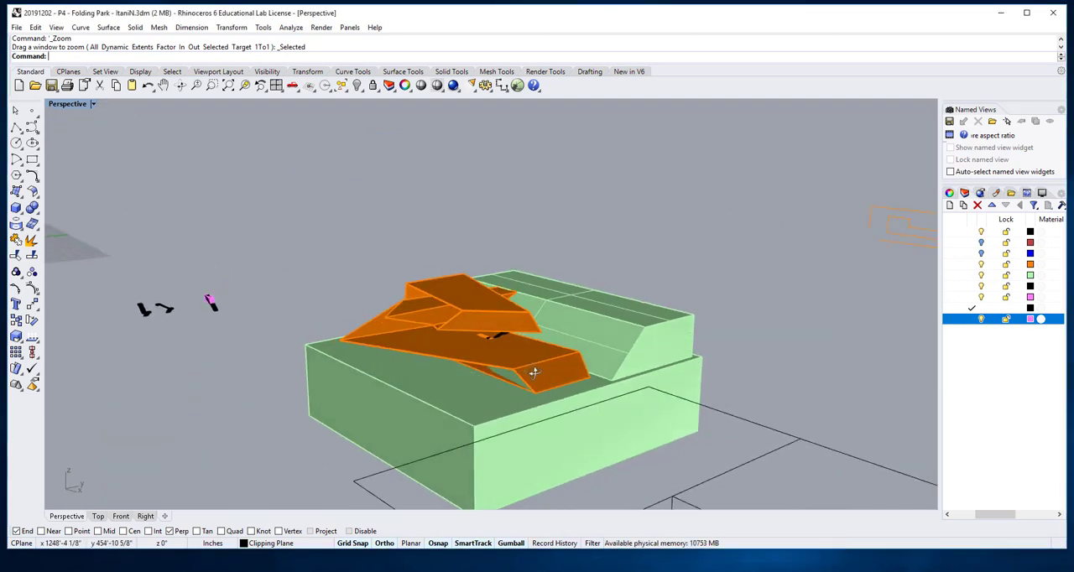
{"action": "right_click_drag", "start_coordinate": [534, 373], "coordinate": [540, 319]}
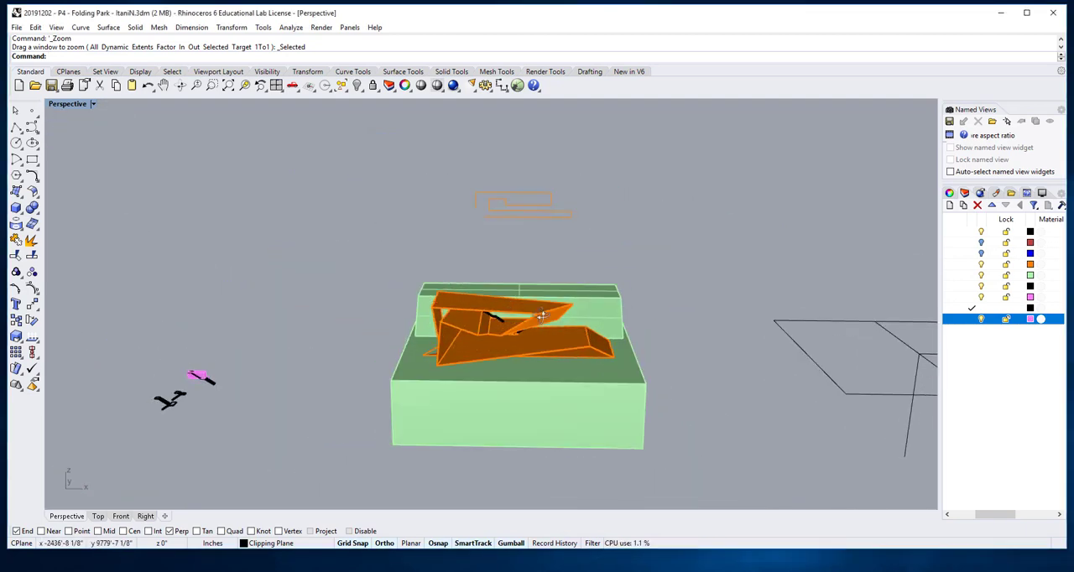
{"action": "left_click", "coordinate": [16, 208]}
{"action": "left_click", "coordinate": [390, 381]}
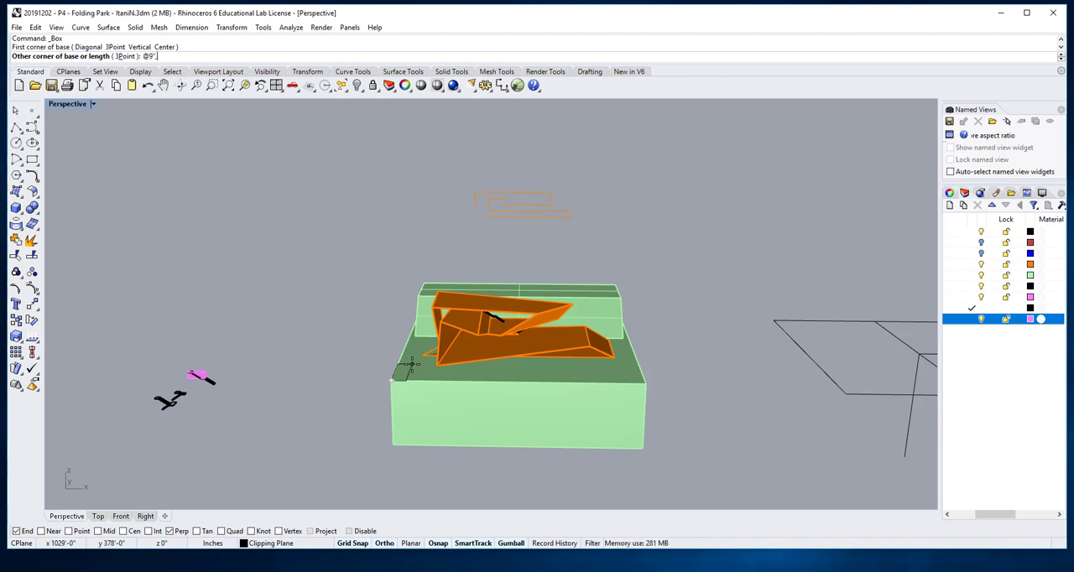
{"action": "type", "text": "0"}
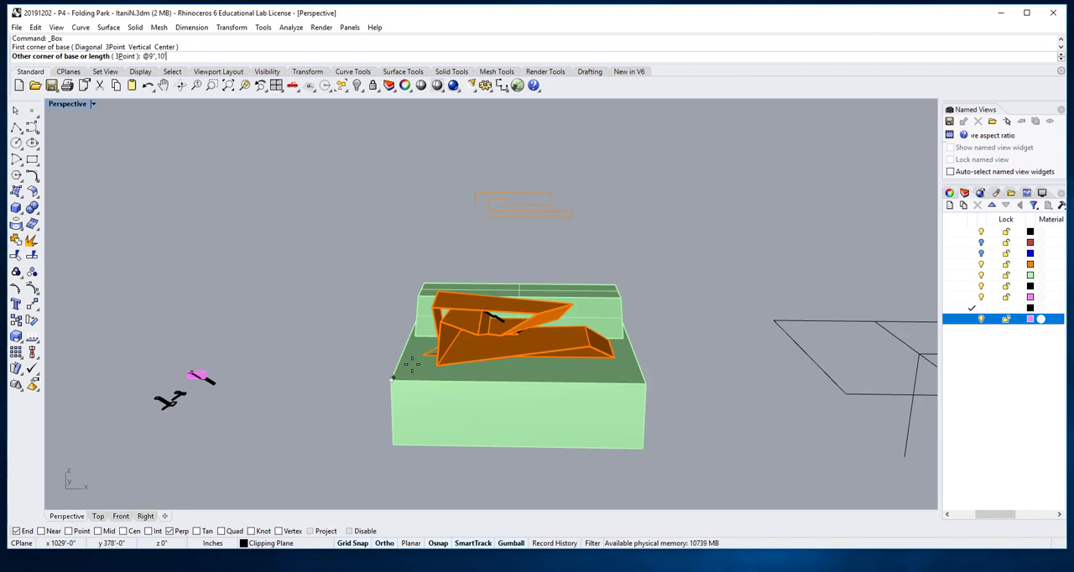
{"action": "key", "text": "Return"}
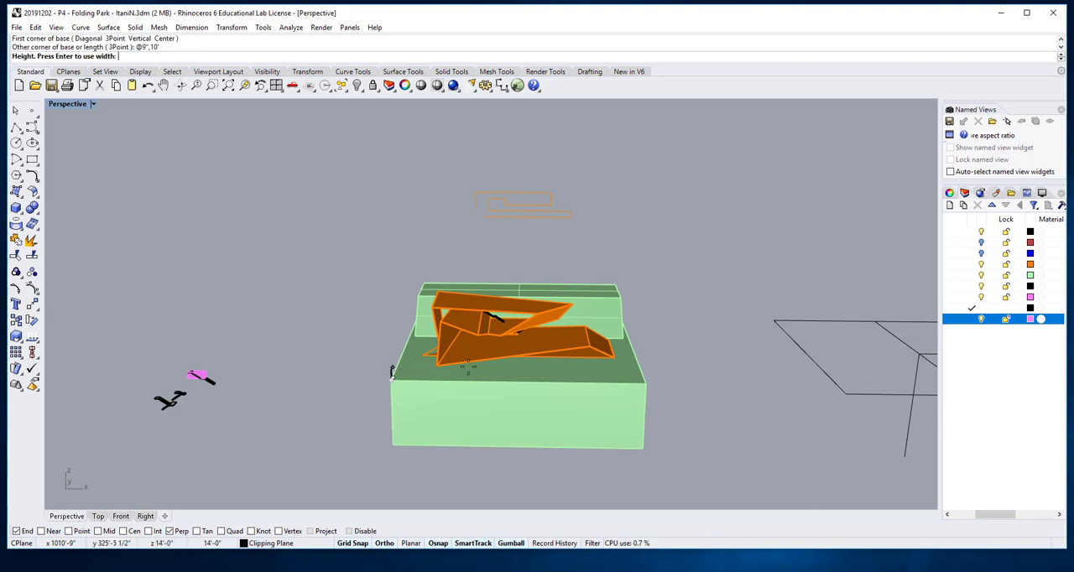
{"action": "scroll", "coordinate": [389, 369], "scroll_direction": "up", "scroll_amount": 5}
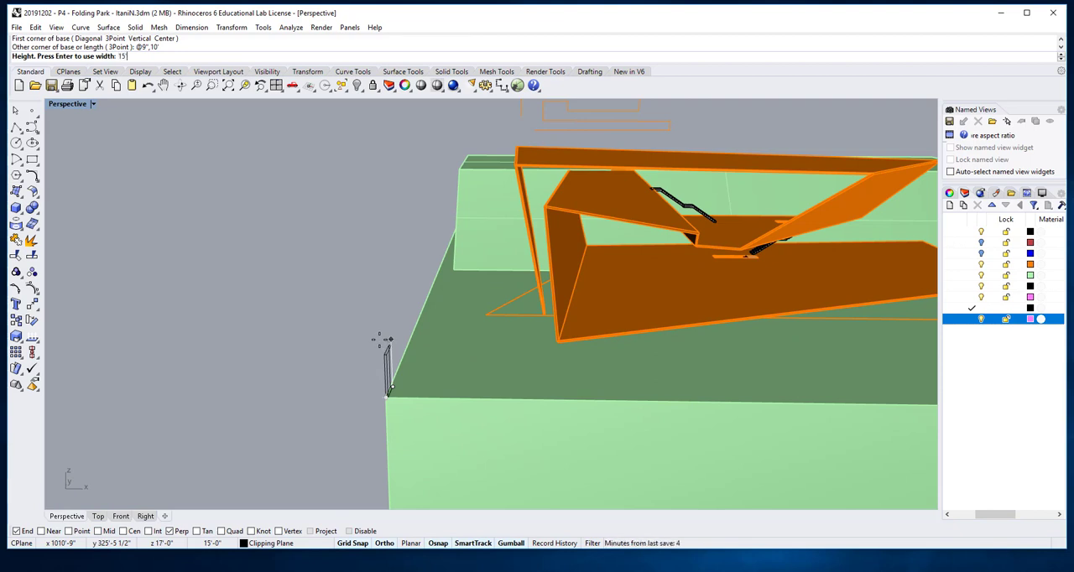
{"action": "left_click", "coordinate": [382, 339]}
{"action": "scroll", "coordinate": [567, 325], "scroll_direction": "up", "scroll_amount": 8}
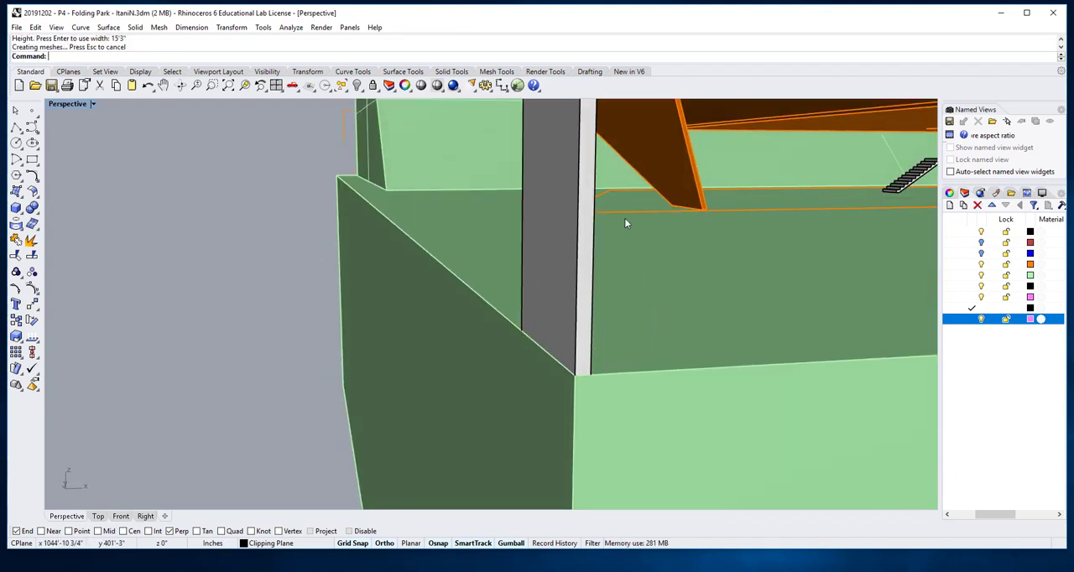
Step: Move the new wall panel from the site block's corner to the area beneath the orange folded slabs
{"action": "scroll", "coordinate": [625, 220], "scroll_direction": "down", "scroll_amount": 9}
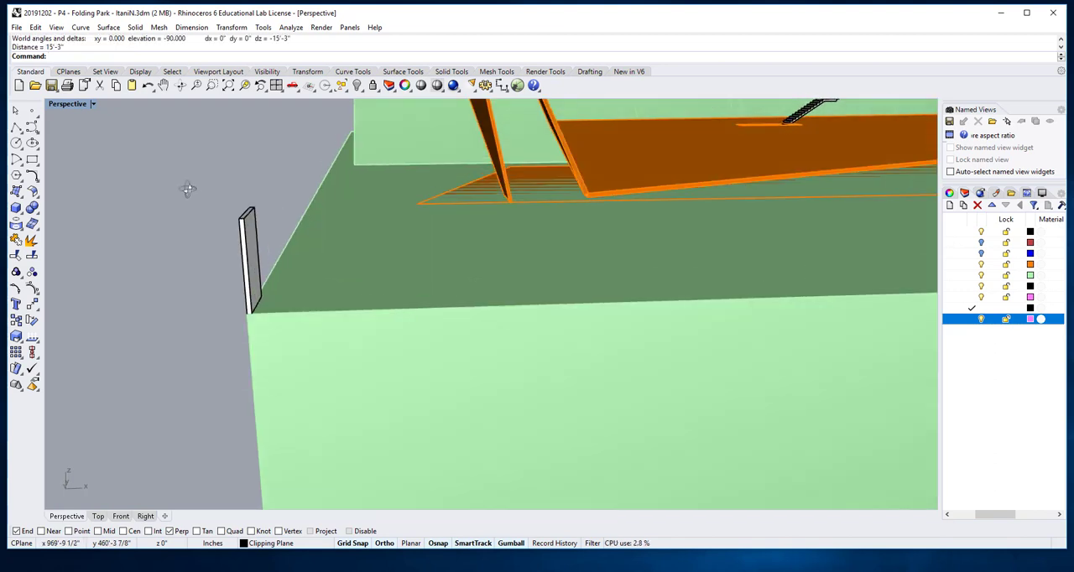
{"action": "right_click_drag", "start_coordinate": [188, 188], "coordinate": [198, 186]}
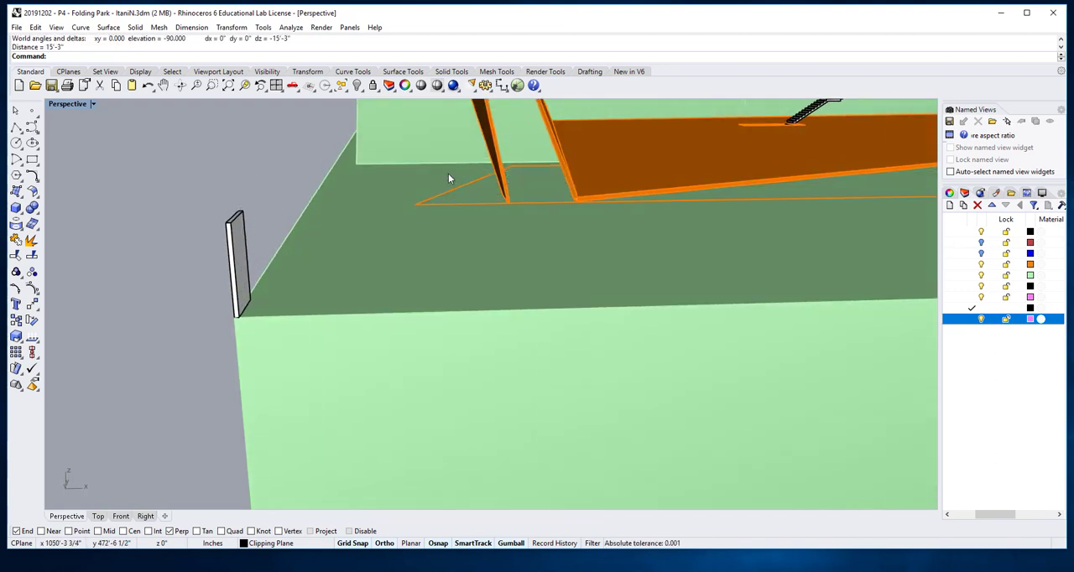
{"action": "scroll", "coordinate": [440, 176], "scroll_direction": "down", "scroll_amount": 8}
{"action": "right_click_drag", "start_coordinate": [377, 220], "coordinate": [406, 233]}
{"action": "left_click", "coordinate": [404, 232]}
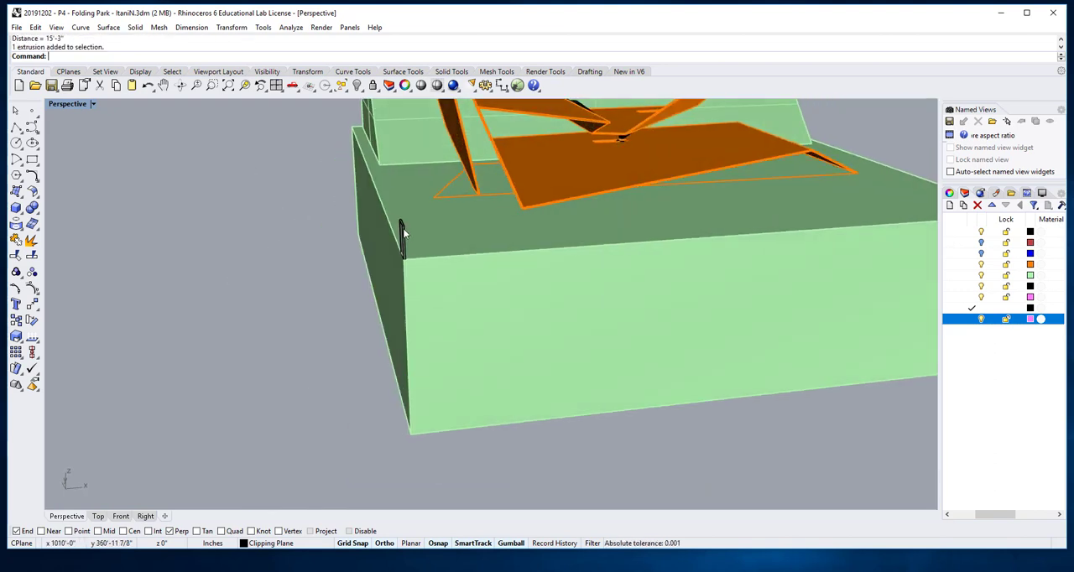
{"action": "left_click_drag", "start_coordinate": [449, 236], "coordinate": [567, 145]}
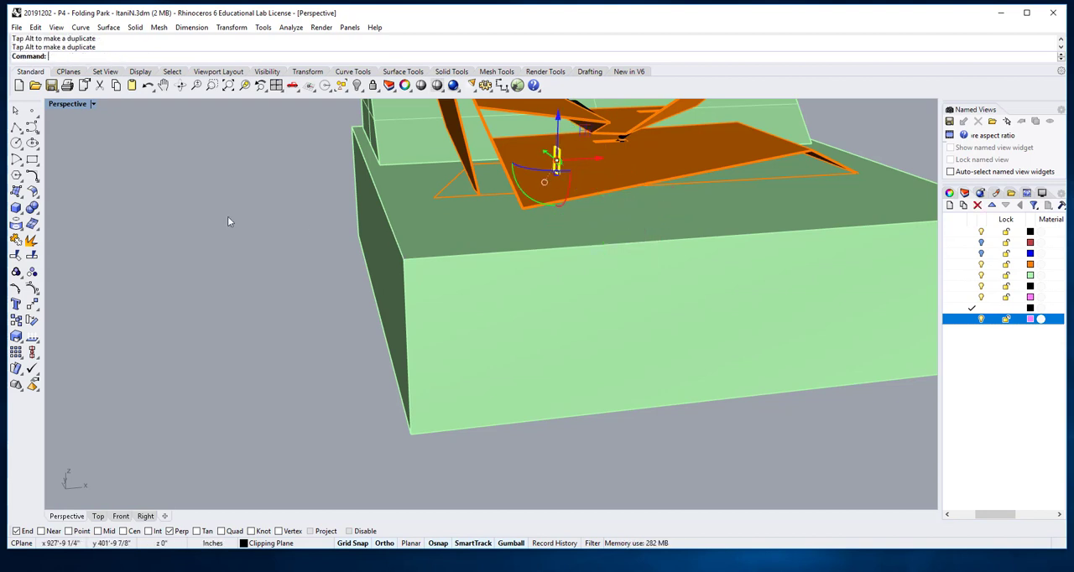
Step: Hide the Site Model and Version 3 layers so only the wall panel and stairs are left to work with
{"action": "right_click_drag", "start_coordinate": [289, 246], "coordinate": [169, 234]}
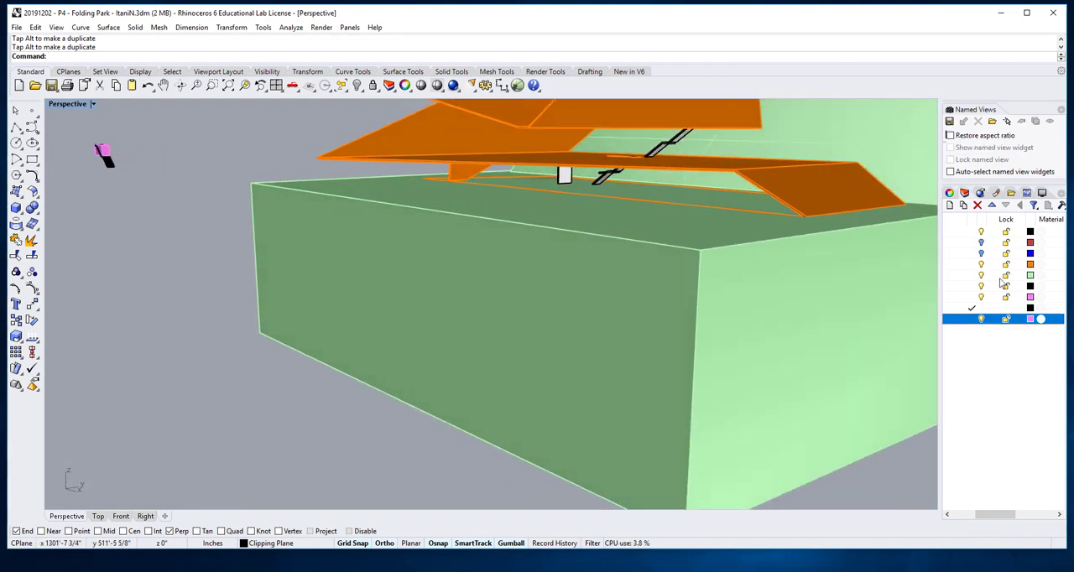
{"action": "scroll", "coordinate": [985, 277], "scroll_direction": "left", "scroll_amount": 3}
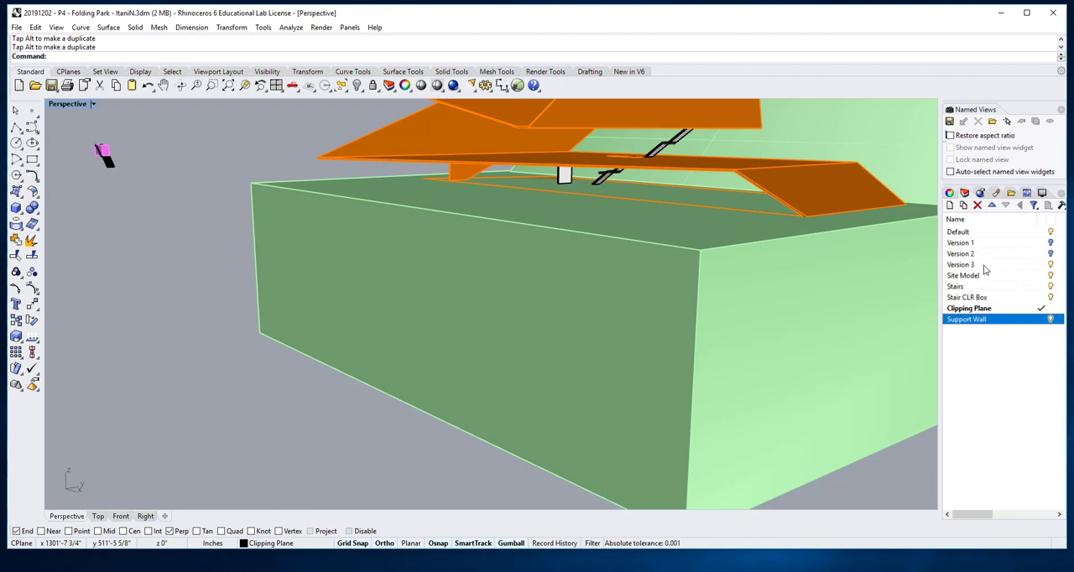
{"action": "left_click", "coordinate": [576, 199]}
{"action": "scroll", "coordinate": [578, 198], "scroll_direction": "up", "scroll_amount": 5}
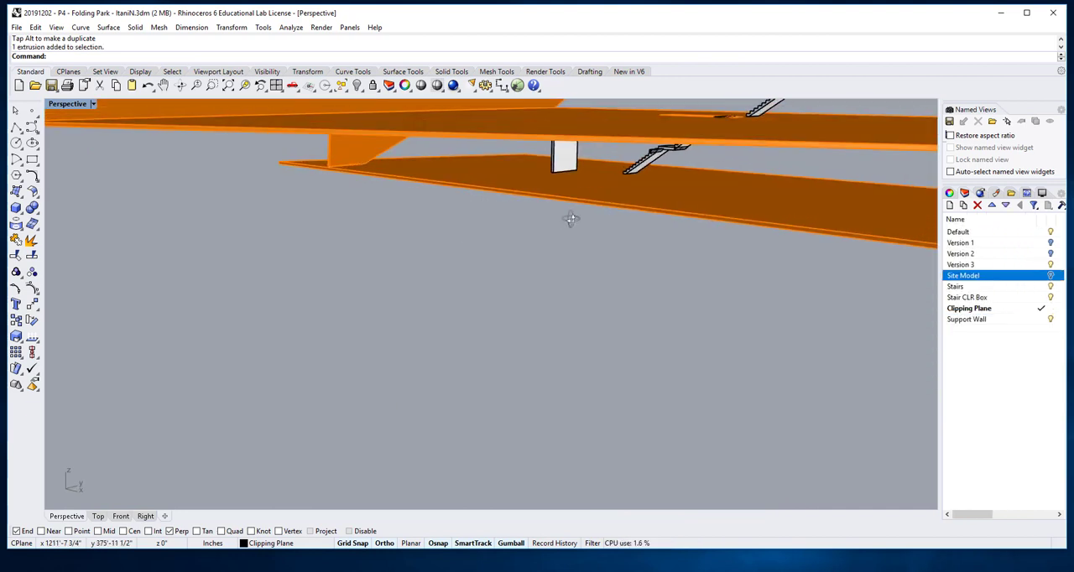
{"action": "scroll", "coordinate": [570, 219], "scroll_direction": "up", "scroll_amount": 5}
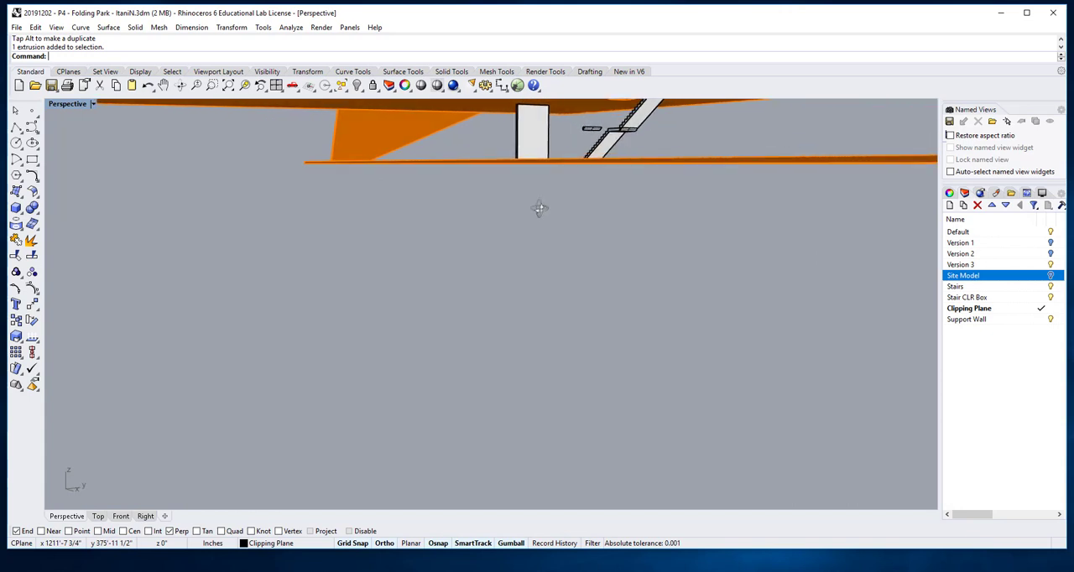
{"action": "scroll", "coordinate": [541, 212], "scroll_direction": "down", "scroll_amount": 5}
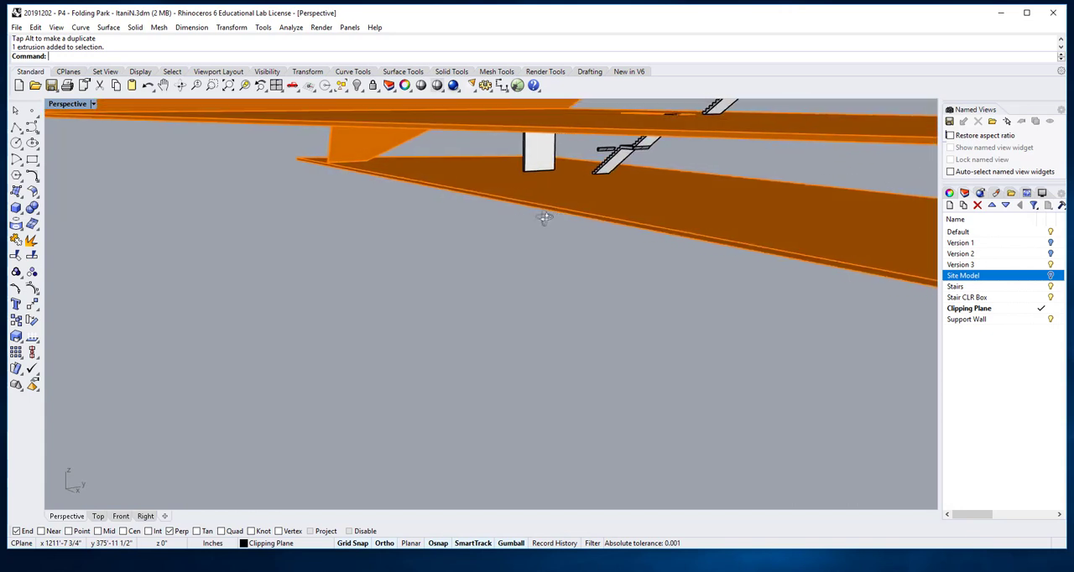
{"action": "right_click_drag", "start_coordinate": [543, 218], "coordinate": [533, 220]}
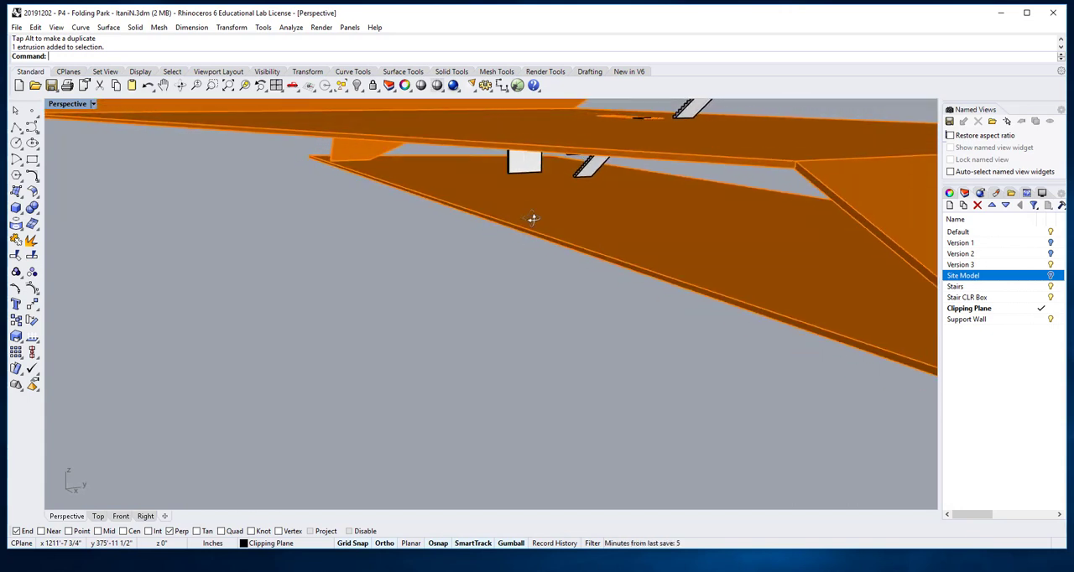
{"action": "left_click", "coordinate": [756, 160]}
{"action": "left_click", "coordinate": [639, 348]}
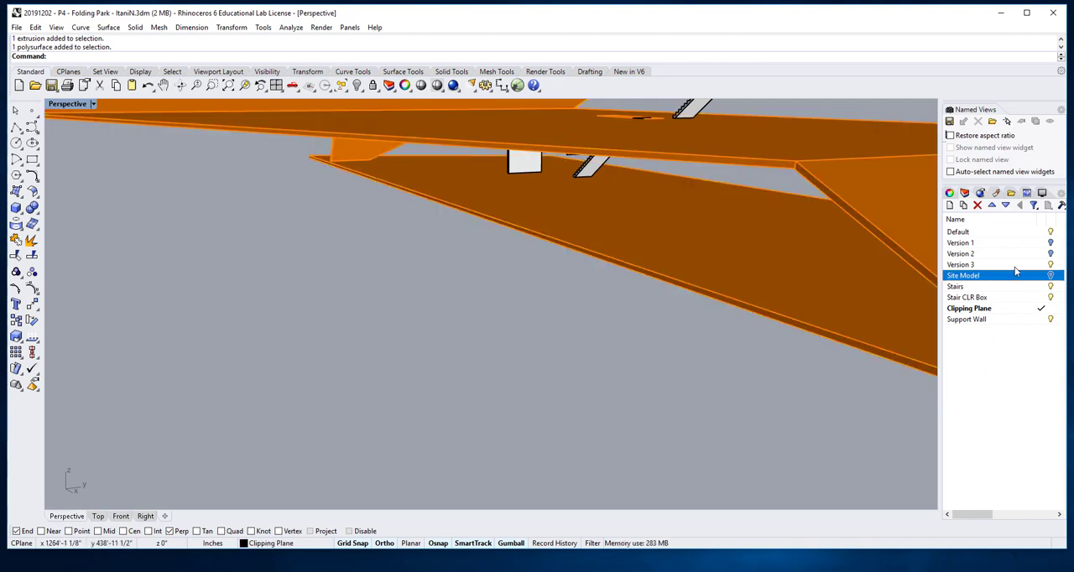
{"action": "double_click", "coordinate": [1007, 264]}
Step: Rotate the wall panel 90 degrees about its vertical axis
{"action": "left_click", "coordinate": [508, 197]}
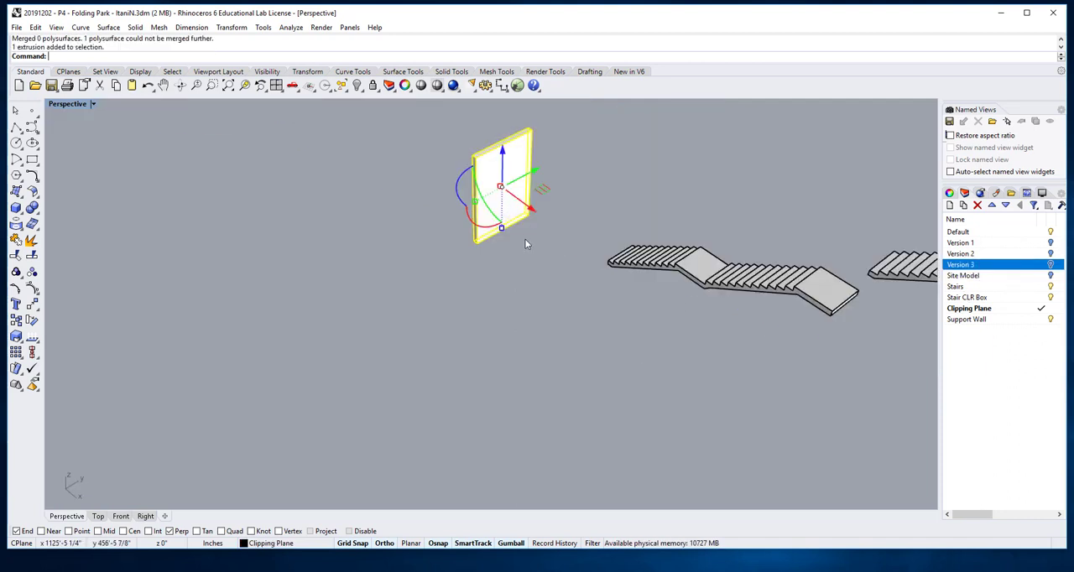
{"action": "left_click", "coordinate": [458, 195]}
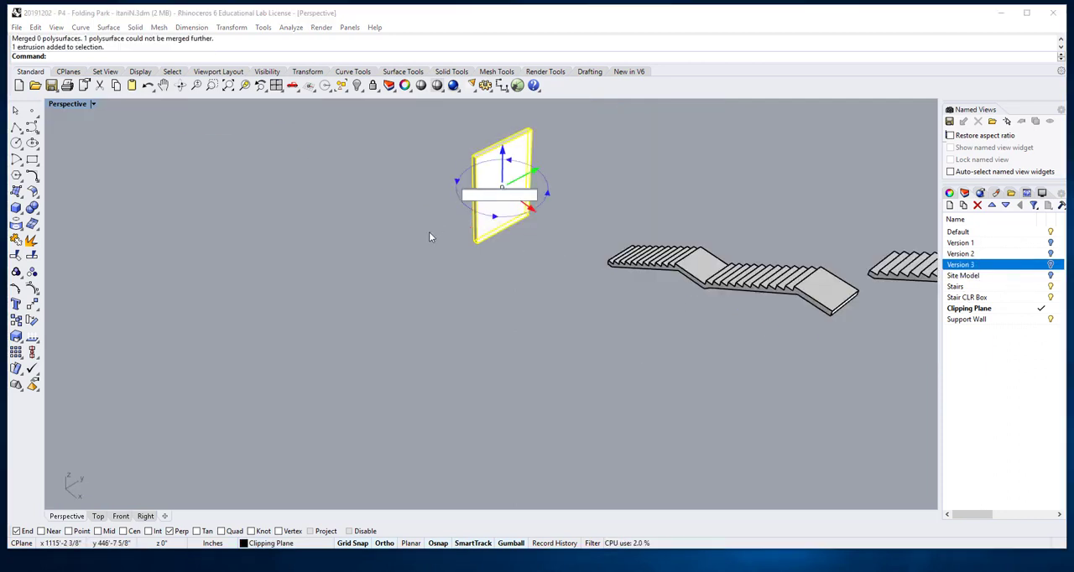
{"action": "type", "text": "90"}
{"action": "key", "text": "Return"}
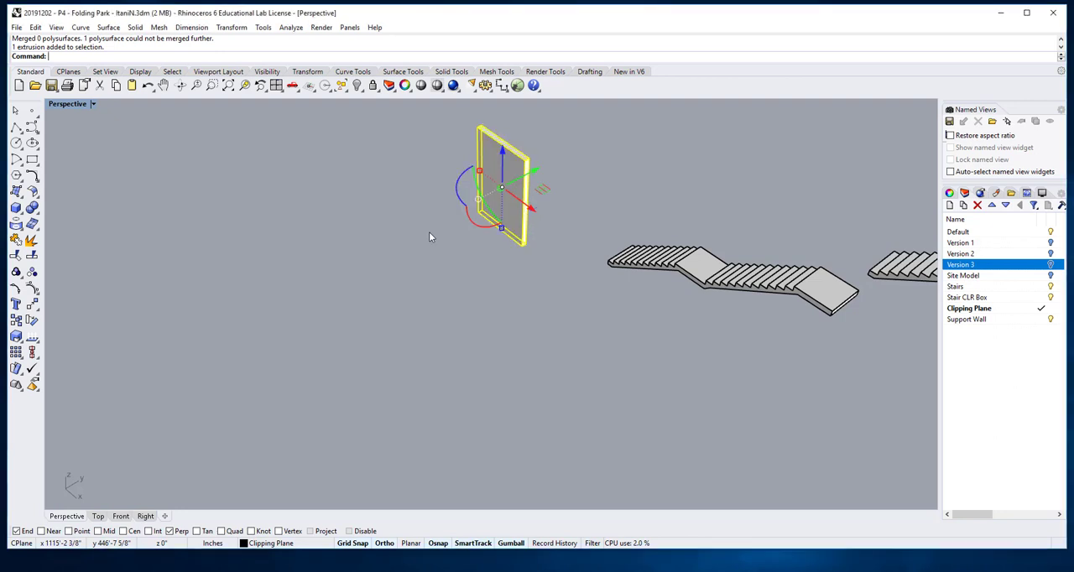
Step: Move the wall panel by its bottom corner onto the bottom end corner of the nearest lower stair flight
{"action": "scroll", "coordinate": [433, 237], "scroll_direction": "down", "scroll_amount": 3}
{"action": "right_click_drag", "start_coordinate": [465, 268], "coordinate": [396, 268]}
{"action": "right_click_drag", "start_coordinate": [484, 304], "coordinate": [716, 310]}
{"action": "right_click_drag", "start_coordinate": [671, 227], "coordinate": [635, 336], "text": "shift"}
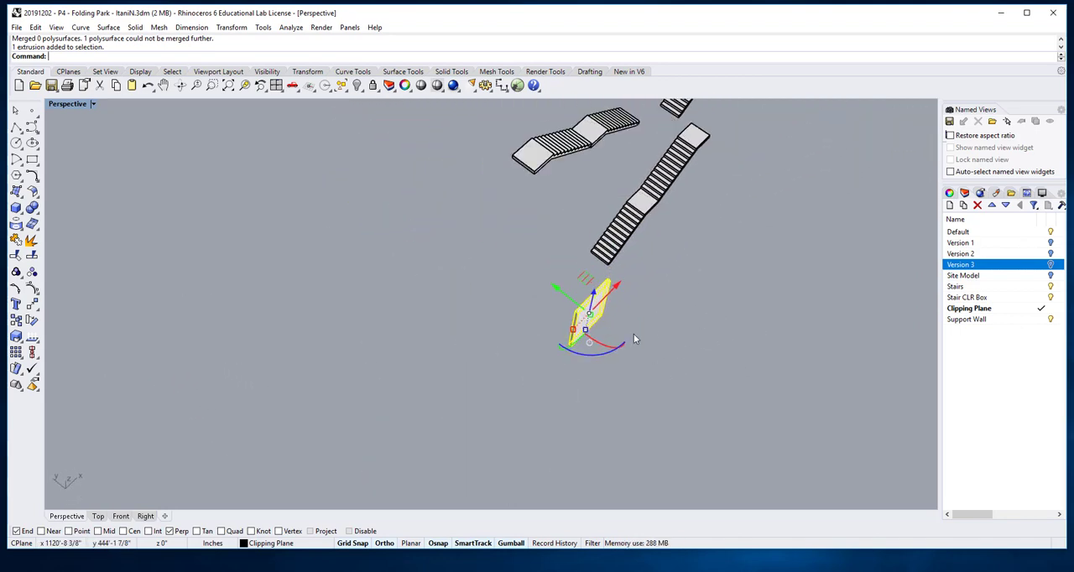
{"action": "left_click_drag", "start_coordinate": [665, 383], "coordinate": [566, 196]}
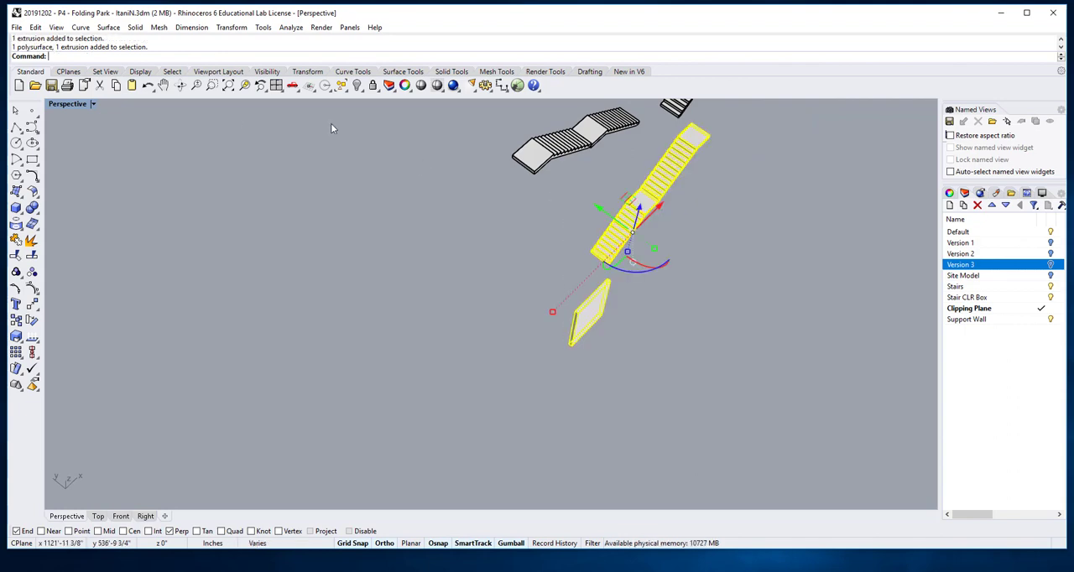
{"action": "left_click", "coordinate": [244, 85]}
{"action": "right_click_drag", "start_coordinate": [519, 381], "coordinate": [703, 267]}
{"action": "left_click", "coordinate": [742, 390]}
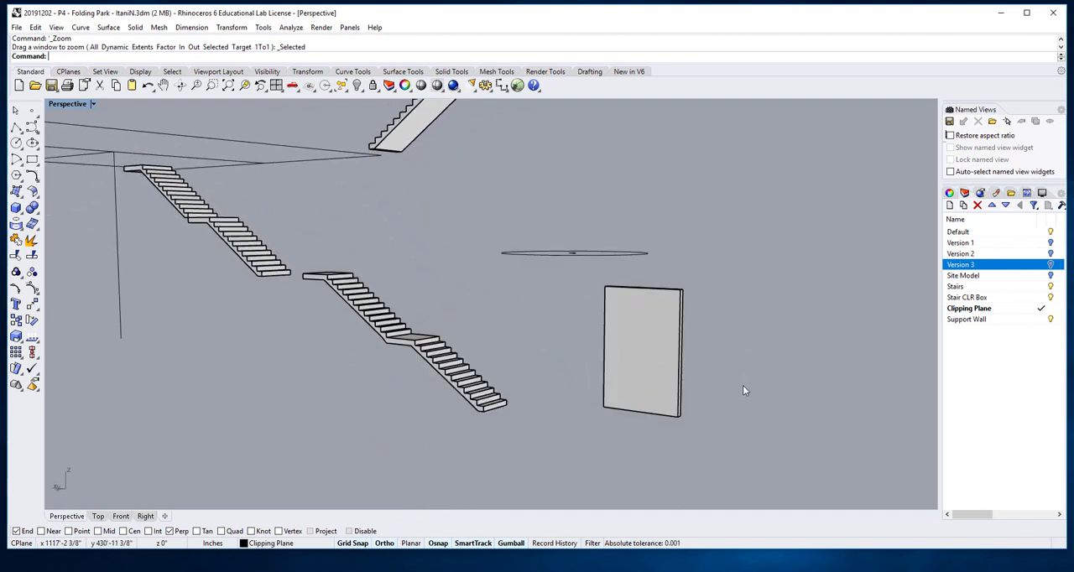
{"action": "type", "text": "Move"}
{"action": "key", "text": "Return"}
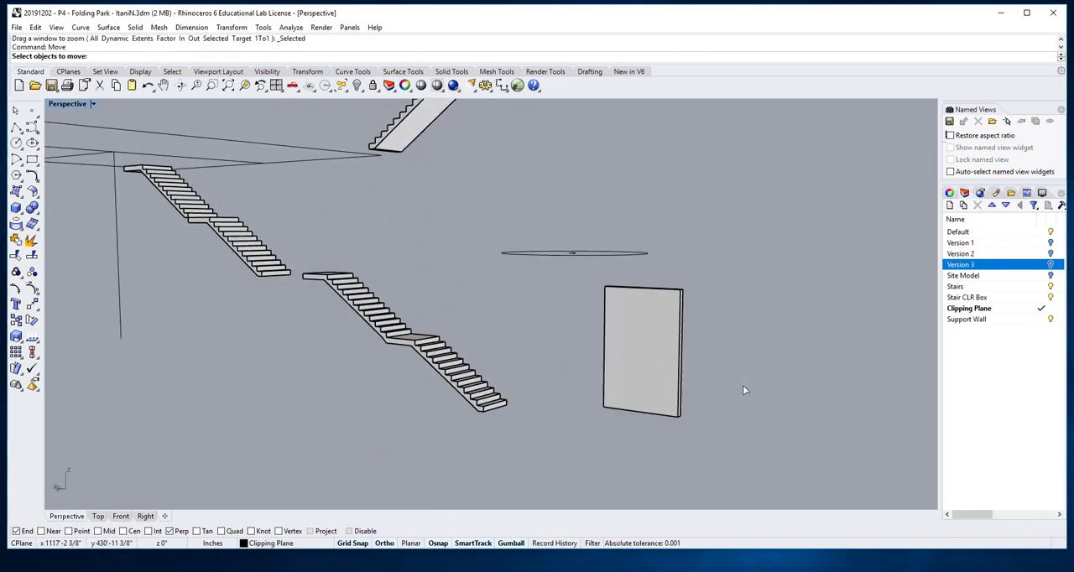
{"action": "left_click_drag", "start_coordinate": [722, 433], "coordinate": [647, 364]}
{"action": "scroll", "coordinate": [680, 444], "scroll_direction": "up", "scroll_amount": 3}
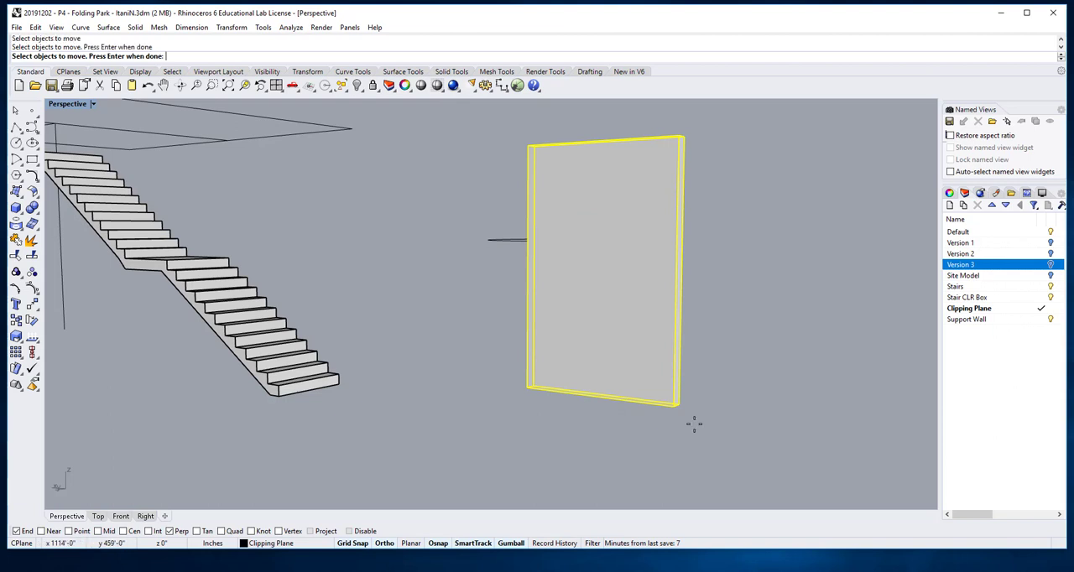
{"action": "key", "text": "Return"}
{"action": "left_click", "coordinate": [680, 404]}
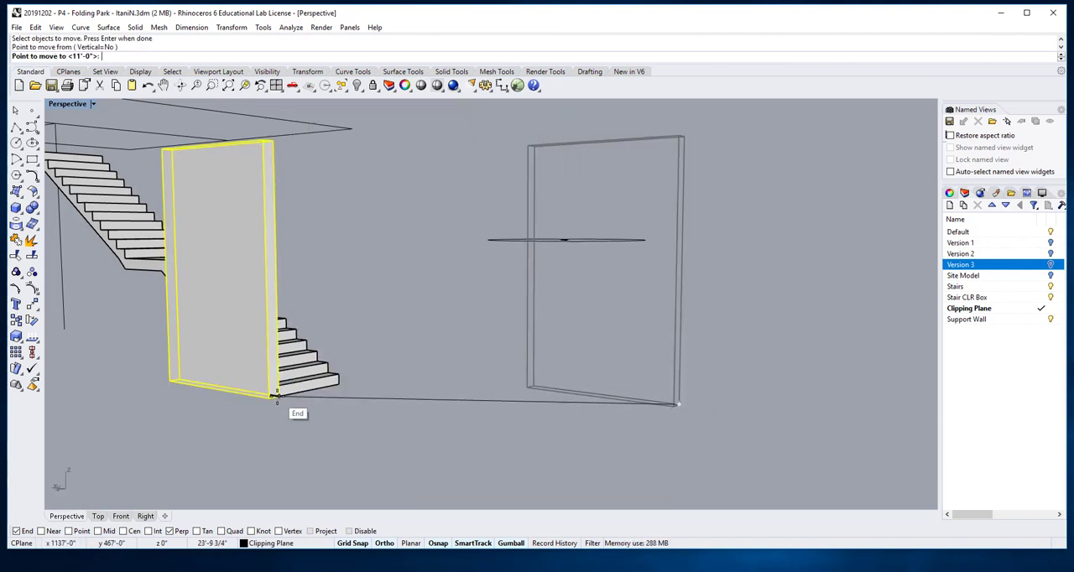
{"action": "left_click", "coordinate": [277, 395]}
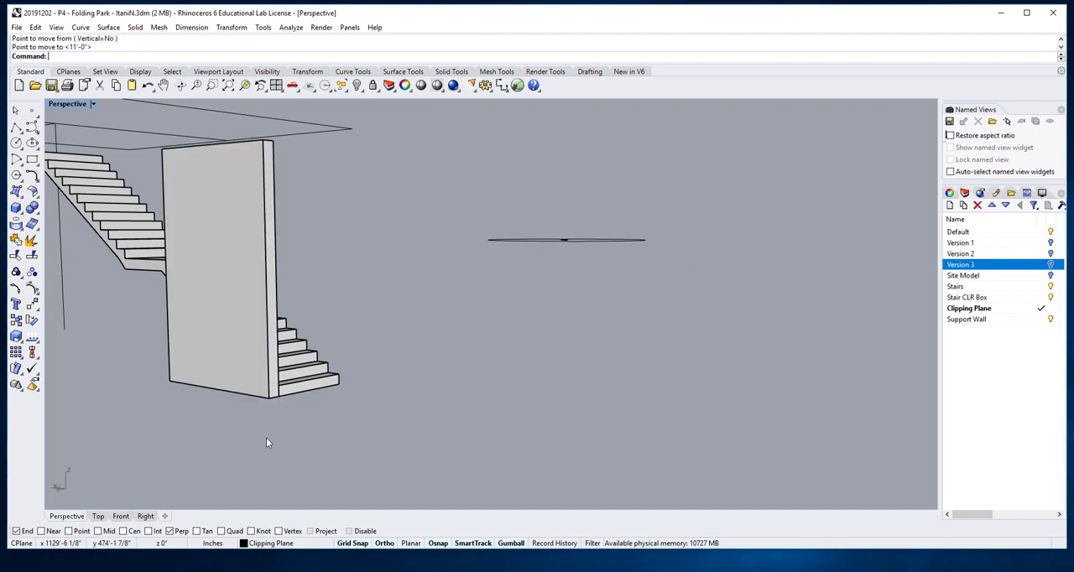
Step: Assign the wall panel beside the lower stair to the Support Wall layer
{"action": "scroll", "coordinate": [328, 411], "scroll_direction": "down", "scroll_amount": 5}
{"action": "right_click_drag", "start_coordinate": [328, 411], "coordinate": [351, 422]}
{"action": "left_click", "coordinate": [317, 397]}
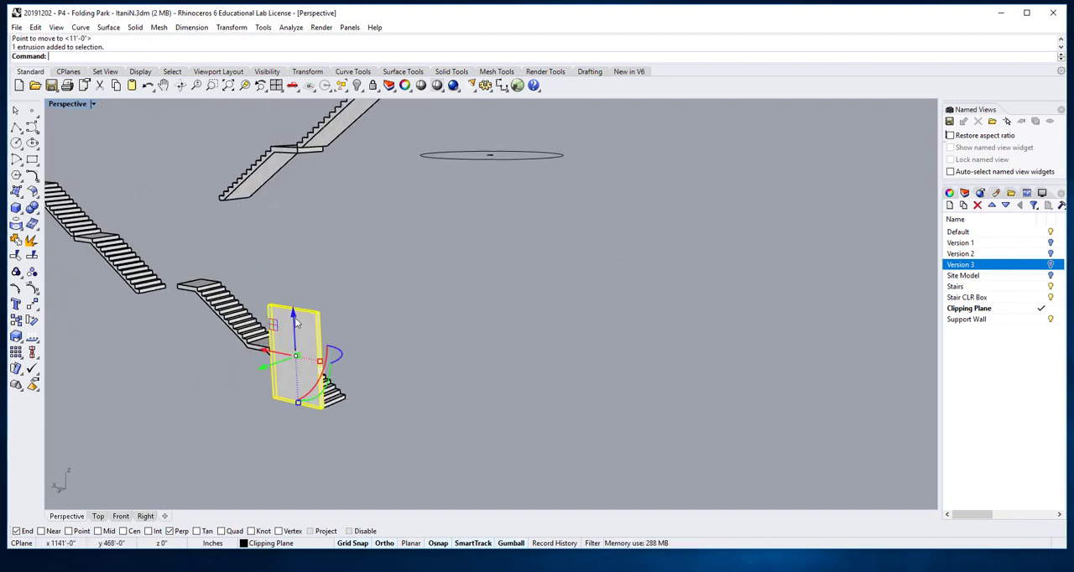
{"action": "left_click", "coordinate": [309, 547]}
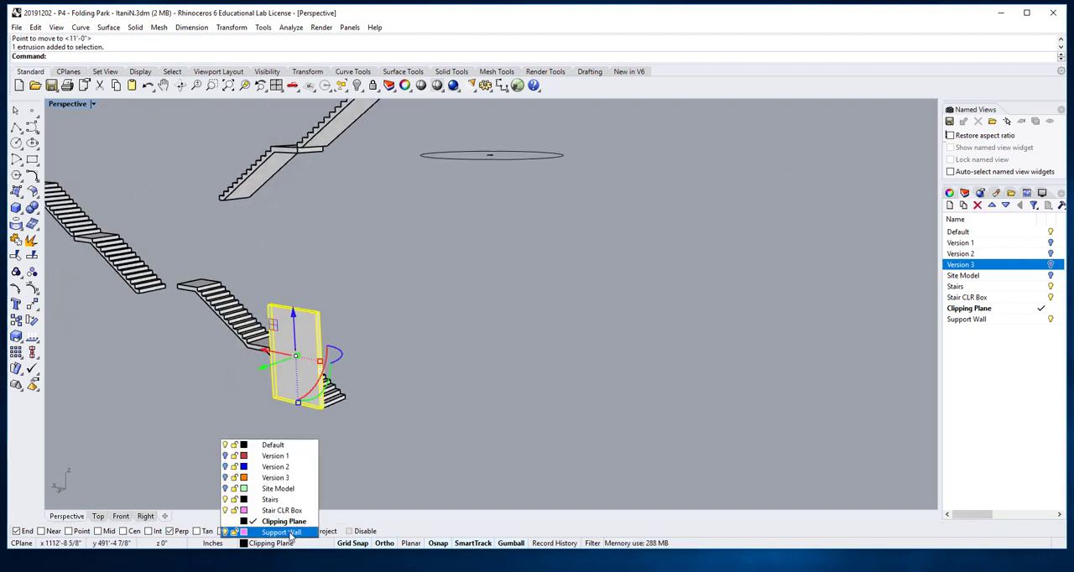
{"action": "left_click", "coordinate": [271, 535]}
{"action": "right_click_drag", "start_coordinate": [364, 444], "coordinate": [435, 436]}
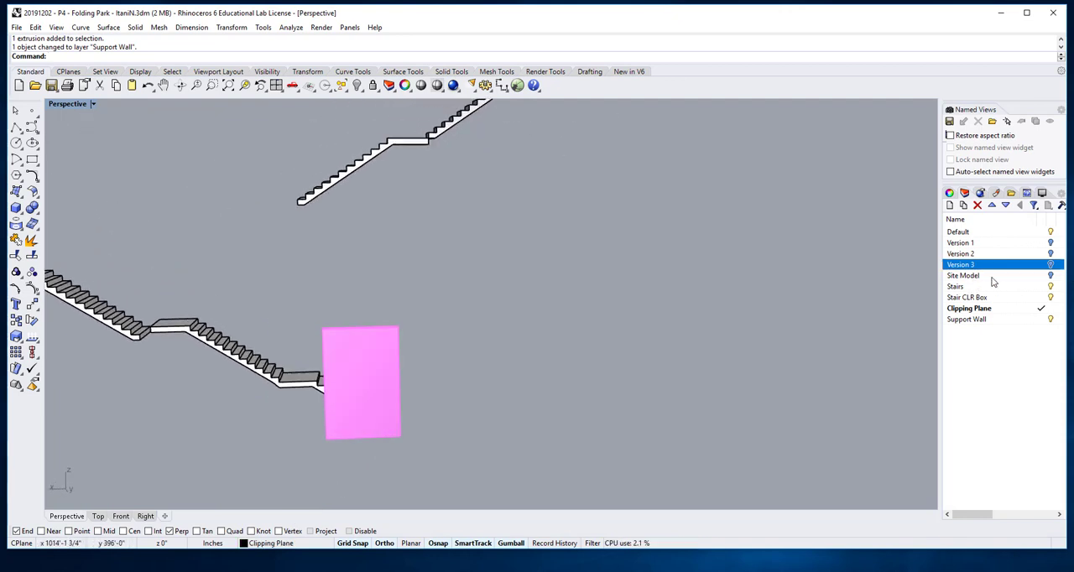
Step: Show the Version 3 layer so the folded slabs appear around the support wall
{"action": "left_click", "coordinate": [1051, 266]}
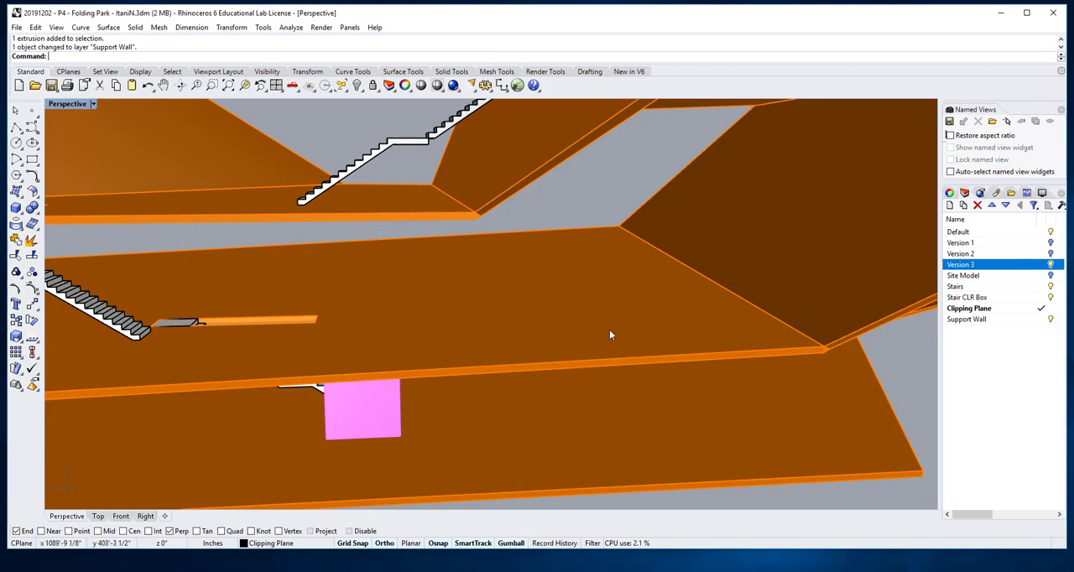
{"action": "right_click_drag", "start_coordinate": [610, 335], "coordinate": [480, 319]}
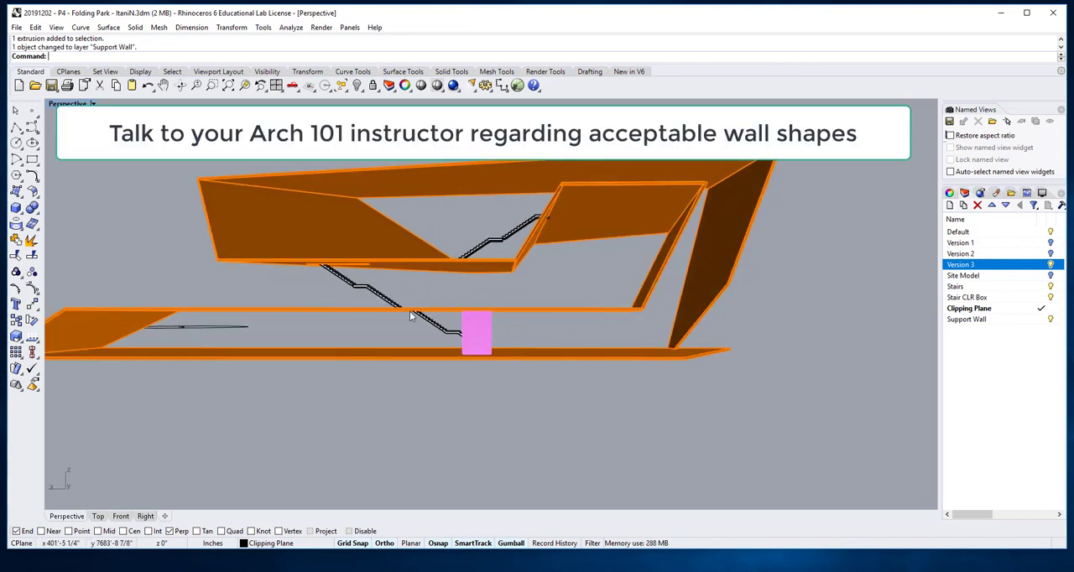
{"action": "scroll", "coordinate": [409, 311], "scroll_direction": "up", "scroll_amount": 4}
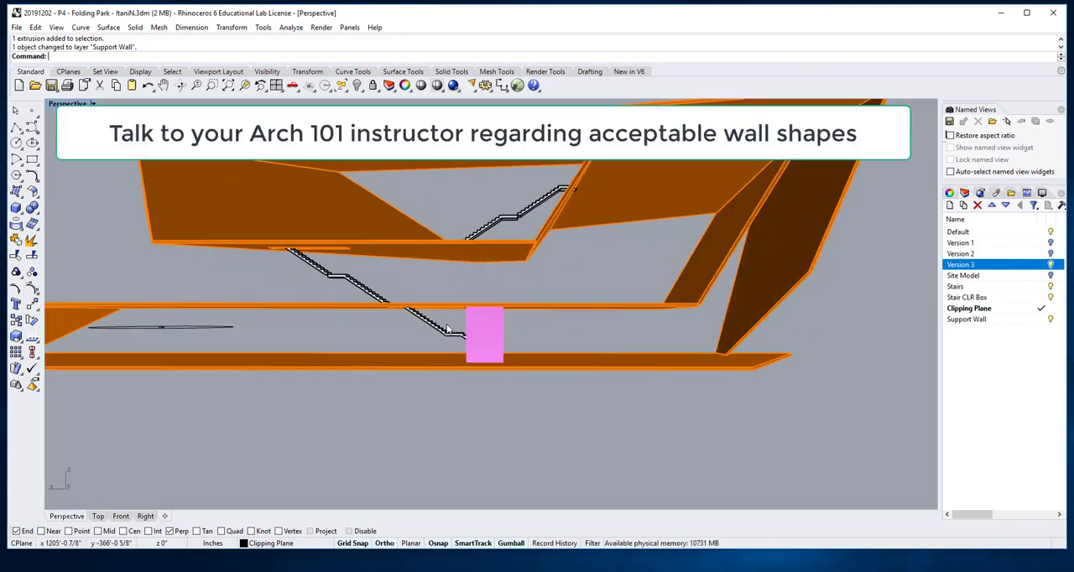
{"action": "right_click_drag", "start_coordinate": [451, 330], "coordinate": [569, 289]}
Step: Stretch the support wall's short upper end edge horizontally toward the far end of the stair opening so that side slopes along the stair
{"action": "scroll", "coordinate": [569, 284], "scroll_direction": "up", "scroll_amount": 3}
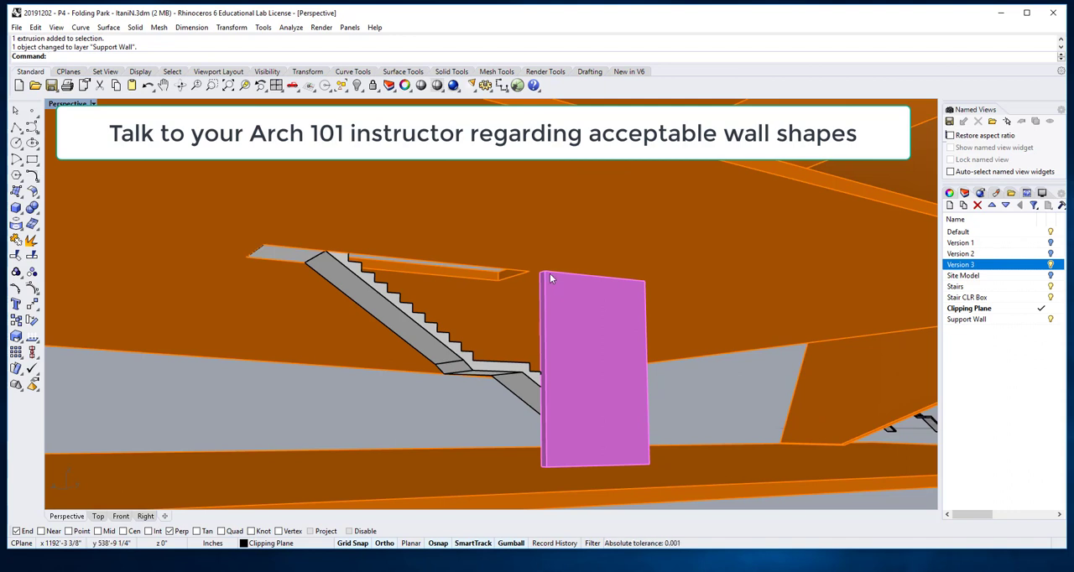
{"action": "scroll", "coordinate": [550, 278], "scroll_direction": "up", "scroll_amount": 1}
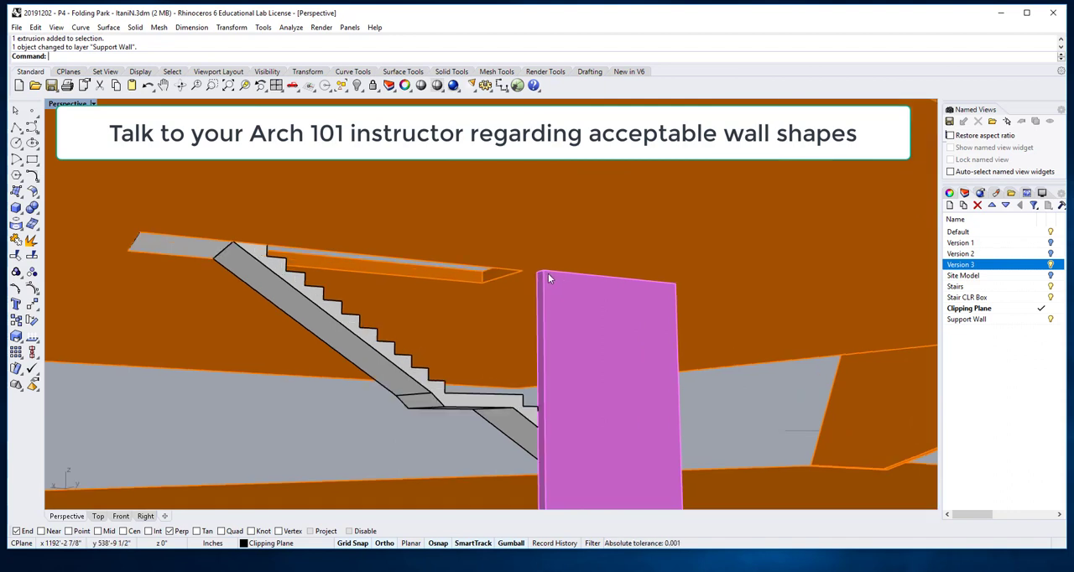
{"action": "left_click", "coordinate": [542, 273], "text": "ctrl+shift"}
{"action": "scroll", "coordinate": [546, 273], "scroll_direction": "up", "scroll_amount": 4}
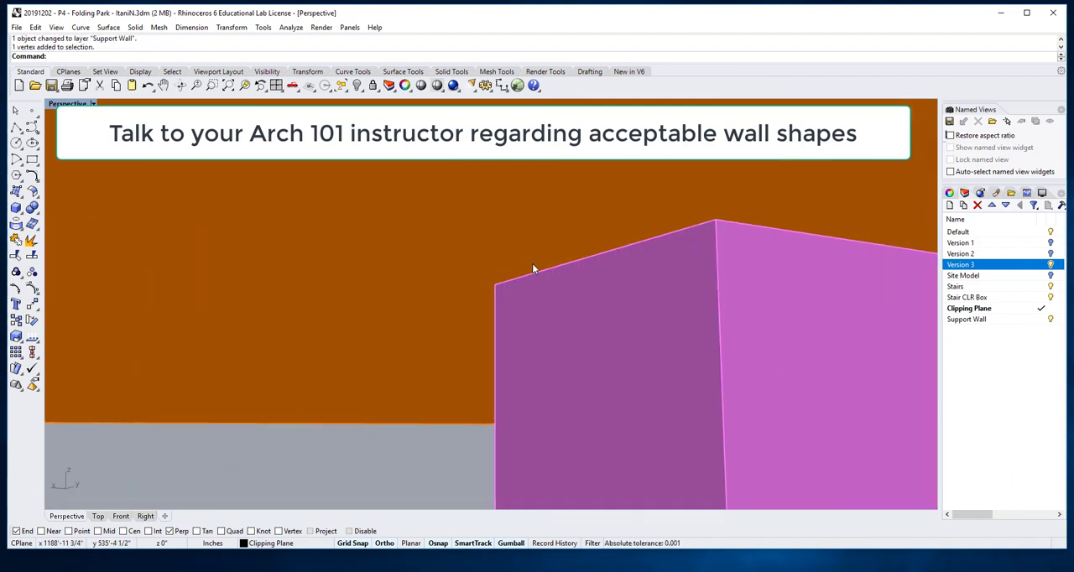
{"action": "left_click", "coordinate": [551, 277], "text": "ctrl+shift"}
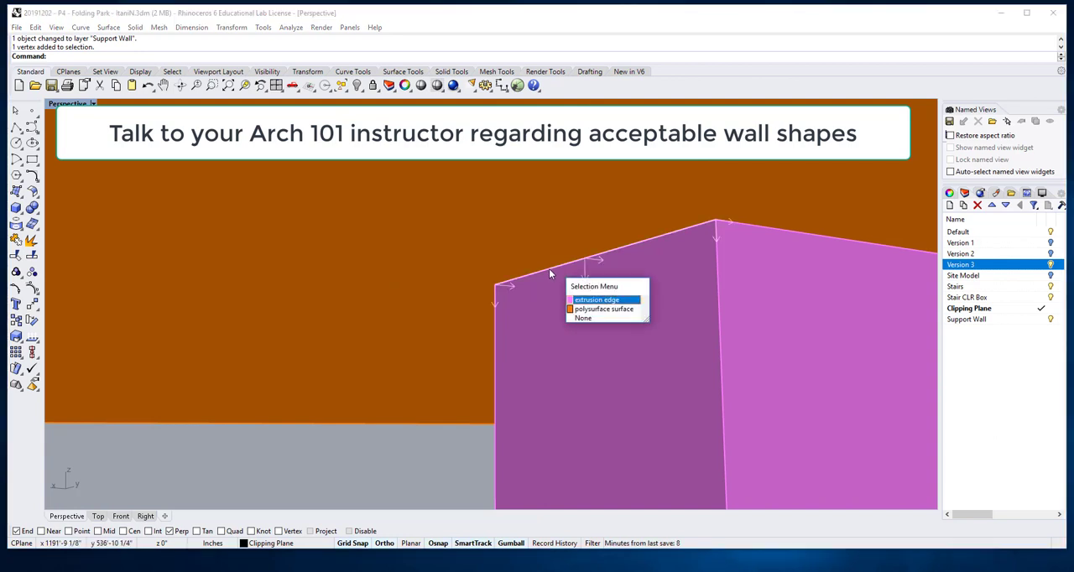
{"action": "left_click", "coordinate": [597, 300]}
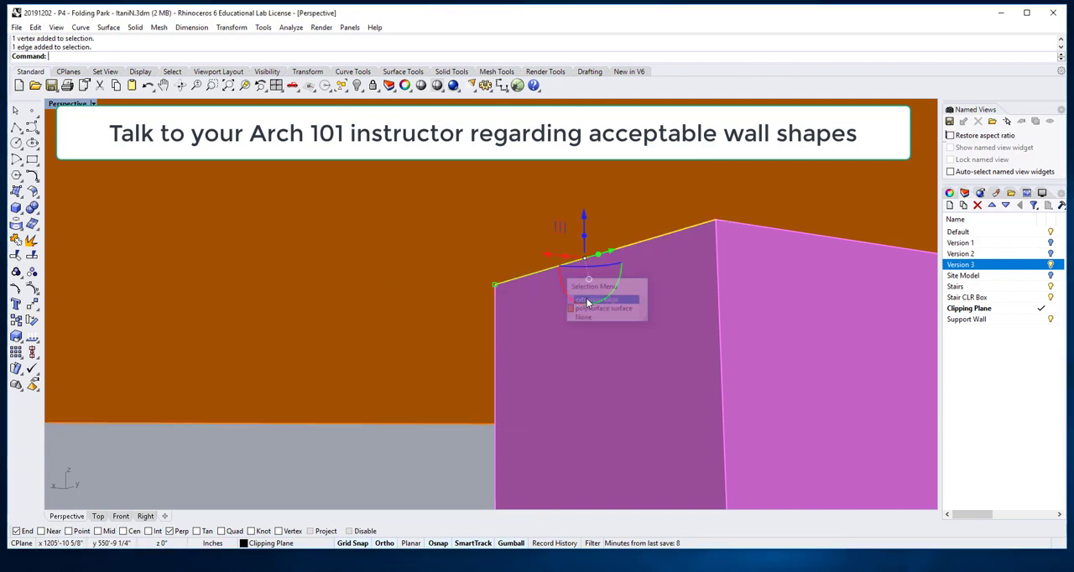
{"action": "scroll", "coordinate": [579, 294], "scroll_direction": "down", "scroll_amount": 3}
{"action": "scroll", "coordinate": [579, 294], "scroll_direction": "down", "scroll_amount": 3}
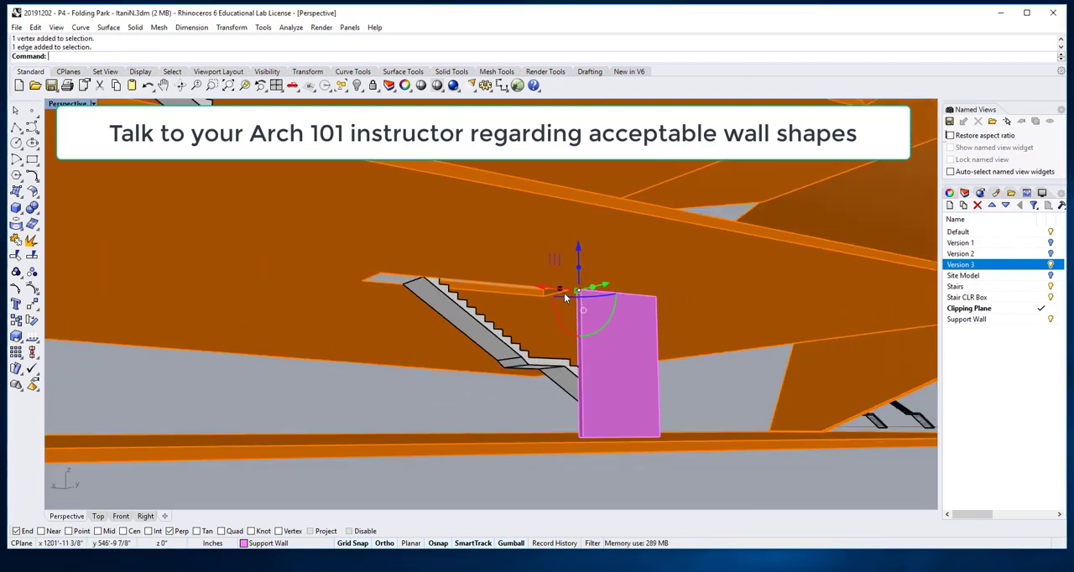
{"action": "left_click_drag", "start_coordinate": [544, 290], "coordinate": [330, 268]}
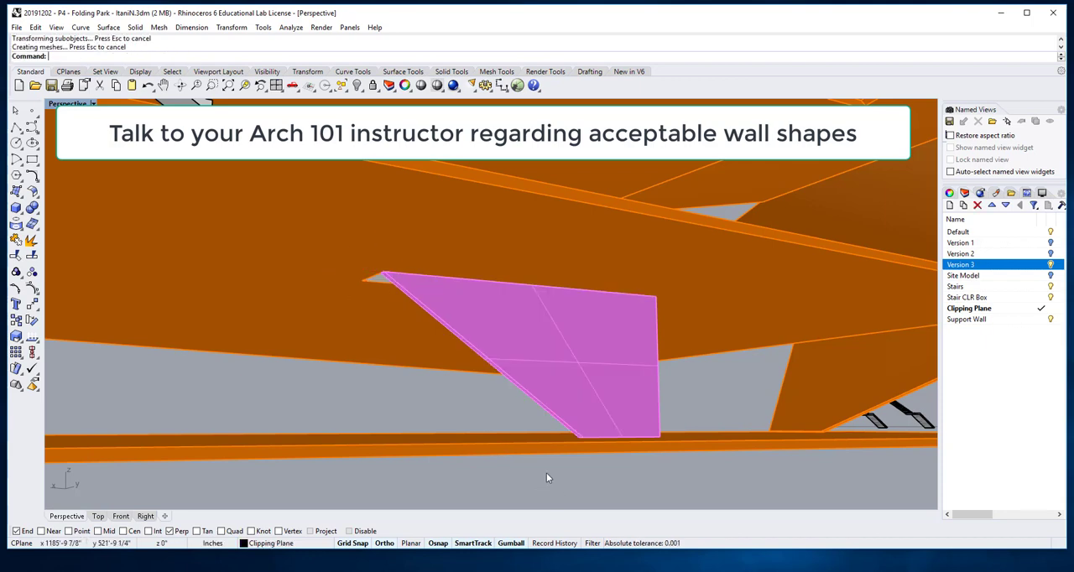
Step: Examine the reshaped support wall against the lower stair and slabs from both sides
{"action": "scroll", "coordinate": [546, 477], "scroll_direction": "down", "scroll_amount": 10}
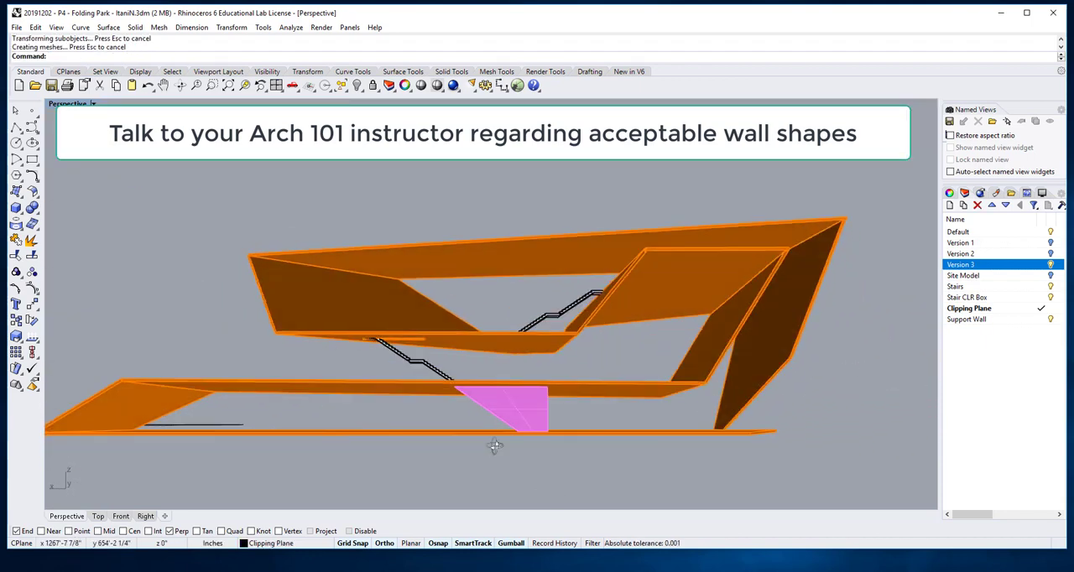
{"action": "right_click_drag", "start_coordinate": [495, 446], "coordinate": [798, 448]}
{"action": "scroll", "coordinate": [495, 410], "scroll_direction": "up", "scroll_amount": 5}
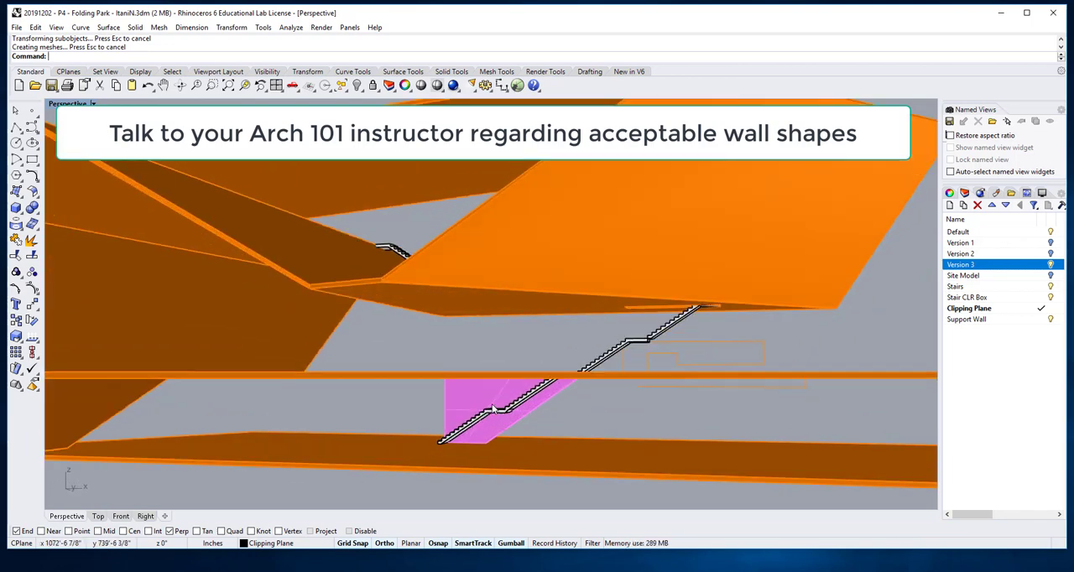
{"action": "mouse_move", "coordinate": [495, 410]}
{"action": "right_mouse_down"}
{"action": "mouse_move", "coordinate": [557, 408]}
{"action": "mouse_move", "coordinate": [503, 395]}
{"action": "right_mouse_up"}
{"action": "scroll", "coordinate": [484, 407], "scroll_direction": "up", "scroll_amount": 5}
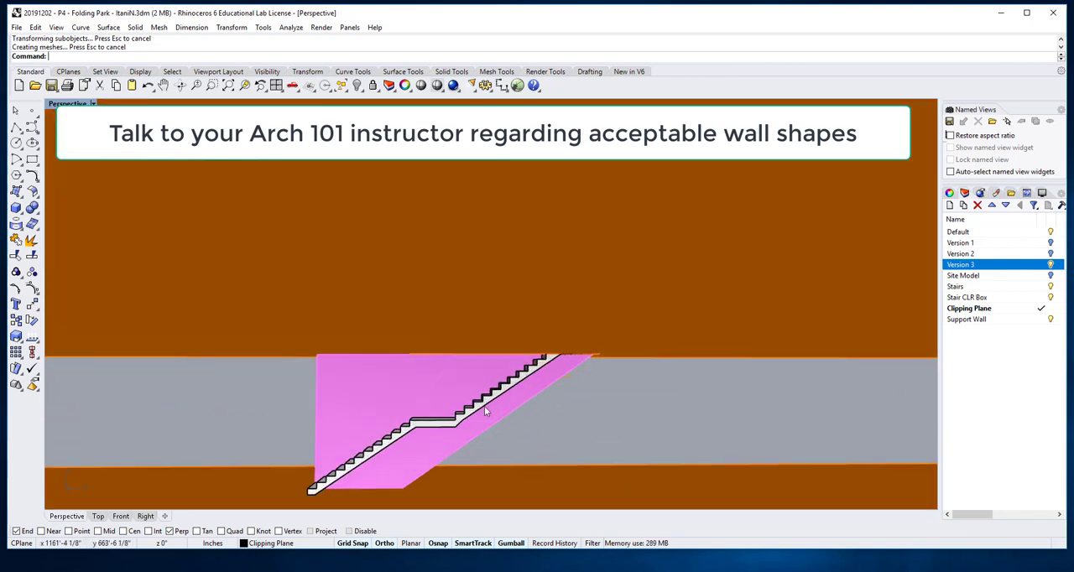
{"action": "scroll", "coordinate": [509, 393], "scroll_direction": "down", "scroll_amount": 5}
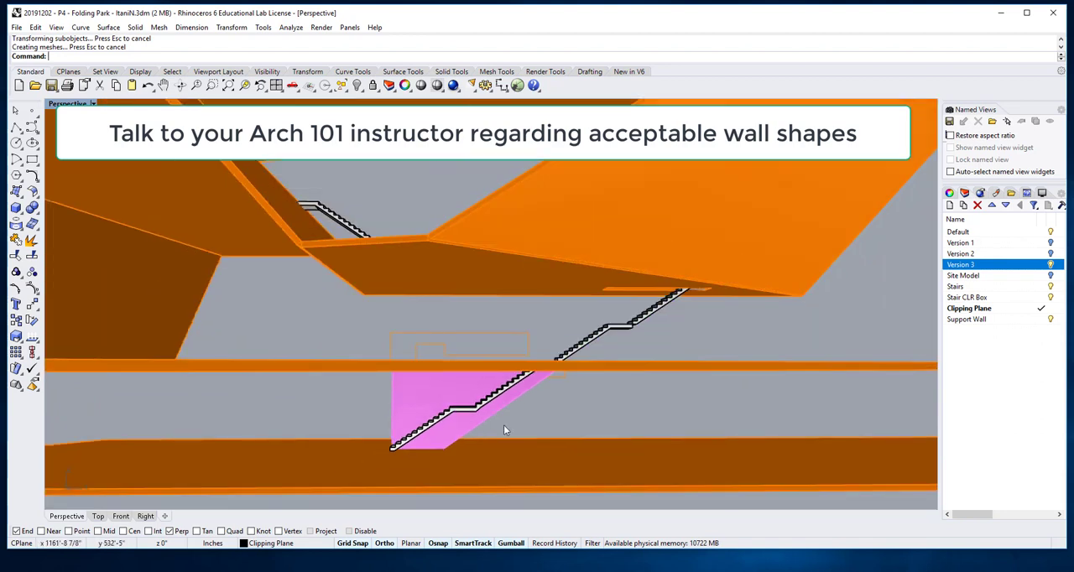
{"action": "scroll", "coordinate": [486, 408], "scroll_direction": "down", "scroll_amount": 4}
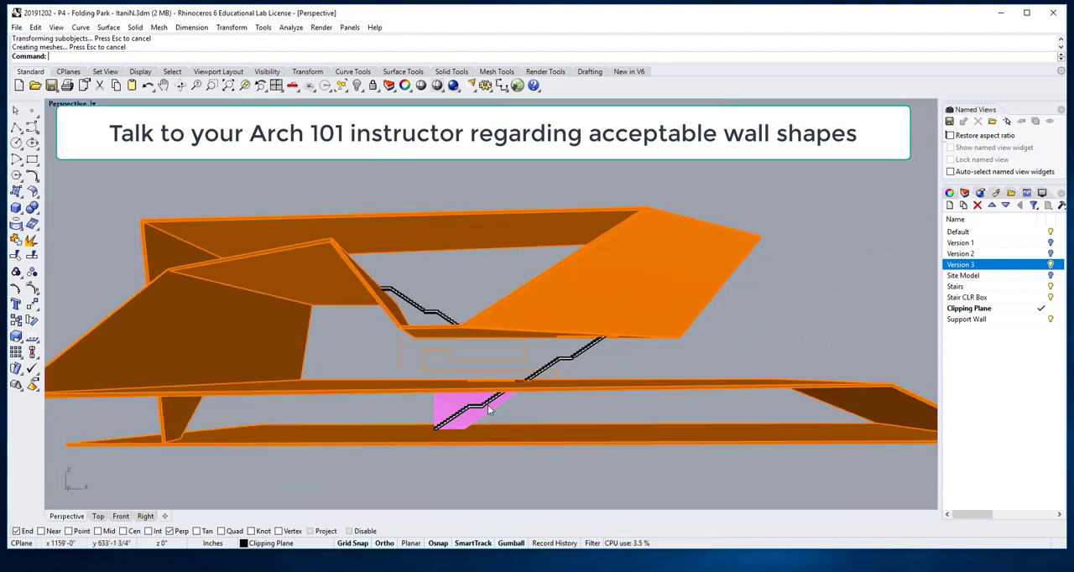
{"action": "scroll", "coordinate": [506, 400], "scroll_direction": "down", "scroll_amount": 2}
{"action": "scroll", "coordinate": [533, 398], "scroll_direction": "up", "scroll_amount": 2}
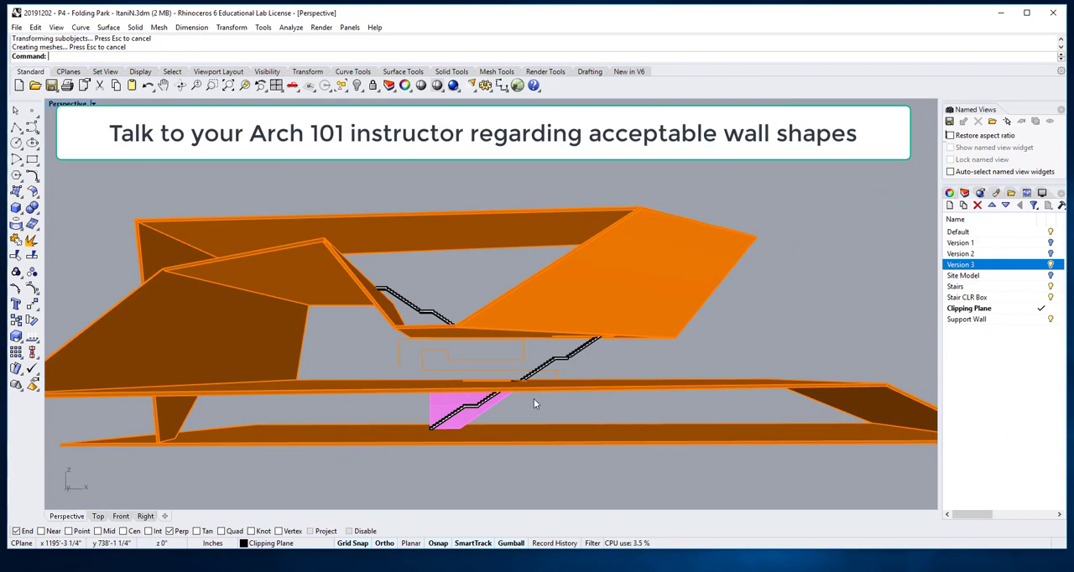
{"action": "scroll", "coordinate": [543, 393], "scroll_direction": "down", "scroll_amount": 3}
{"action": "right_click_drag", "start_coordinate": [548, 391], "coordinate": [344, 405]}
{"action": "scroll", "coordinate": [479, 406], "scroll_direction": "up", "scroll_amount": 3}
{"action": "right_click_drag", "start_coordinate": [311, 389], "coordinate": [503, 427]}
Step: Copy the sloped support wall from its bottom corner at the lower stair to the matching bottom corner of the next stair up
{"action": "scroll", "coordinate": [522, 414], "scroll_direction": "up", "scroll_amount": 6}
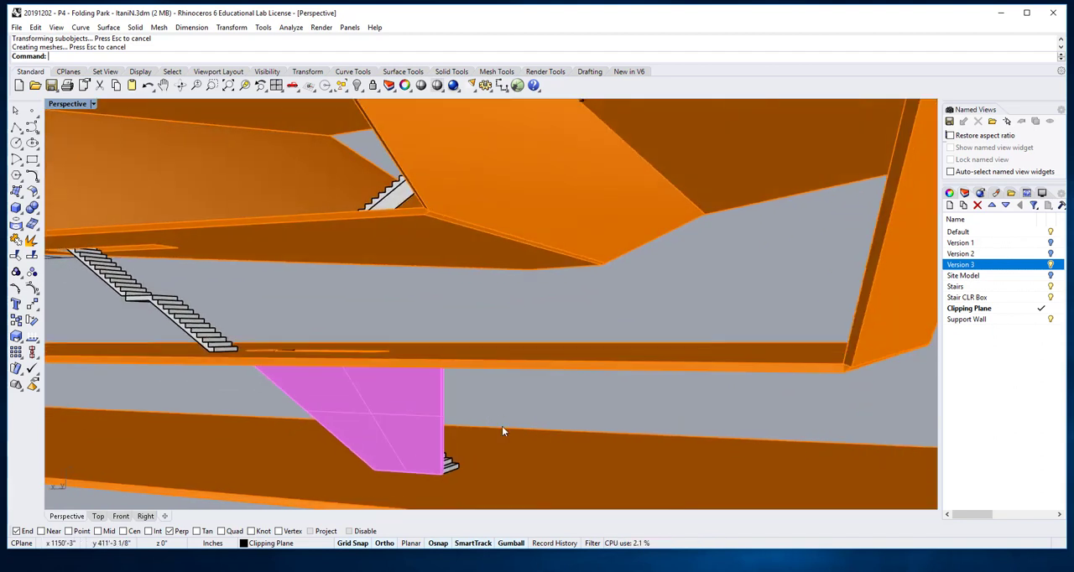
{"action": "key", "text": "Return"}
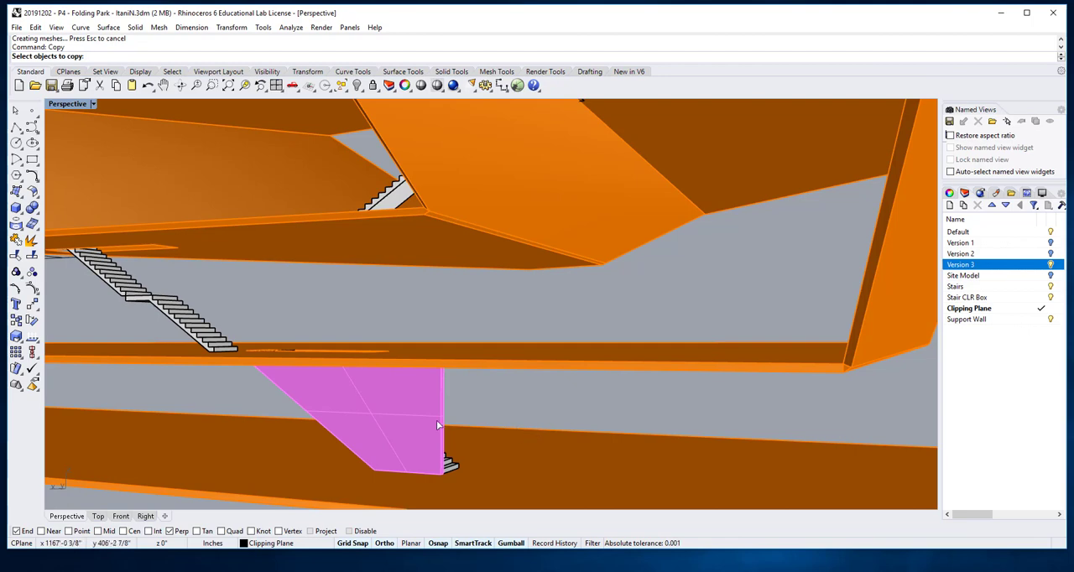
{"action": "left_click", "coordinate": [442, 472]}
{"action": "scroll", "coordinate": [442, 471], "scroll_direction": "up", "scroll_amount": 5}
{"action": "key", "text": "Return"}
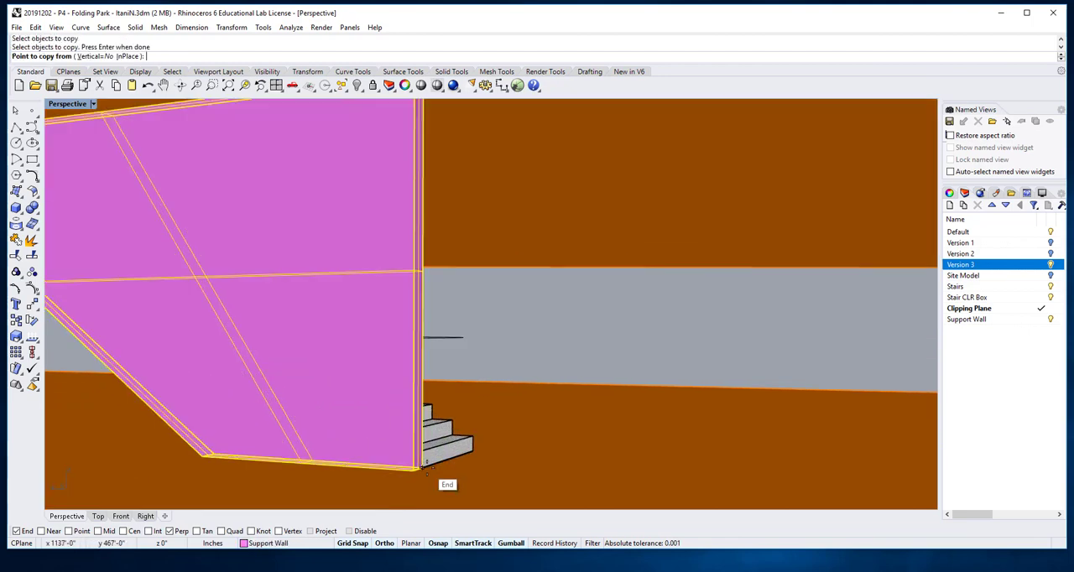
{"action": "left_click", "coordinate": [421, 469]}
{"action": "scroll", "coordinate": [421, 468], "scroll_direction": "down", "scroll_amount": 5}
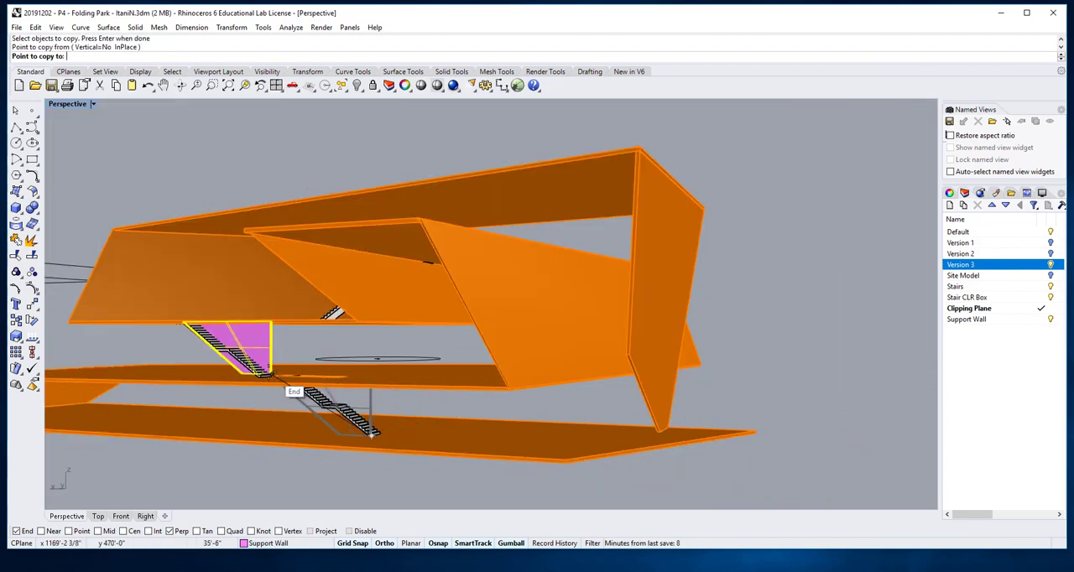
{"action": "scroll", "coordinate": [260, 373], "scroll_direction": "up", "scroll_amount": 2}
{"action": "scroll", "coordinate": [260, 373], "scroll_direction": "up", "scroll_amount": 3}
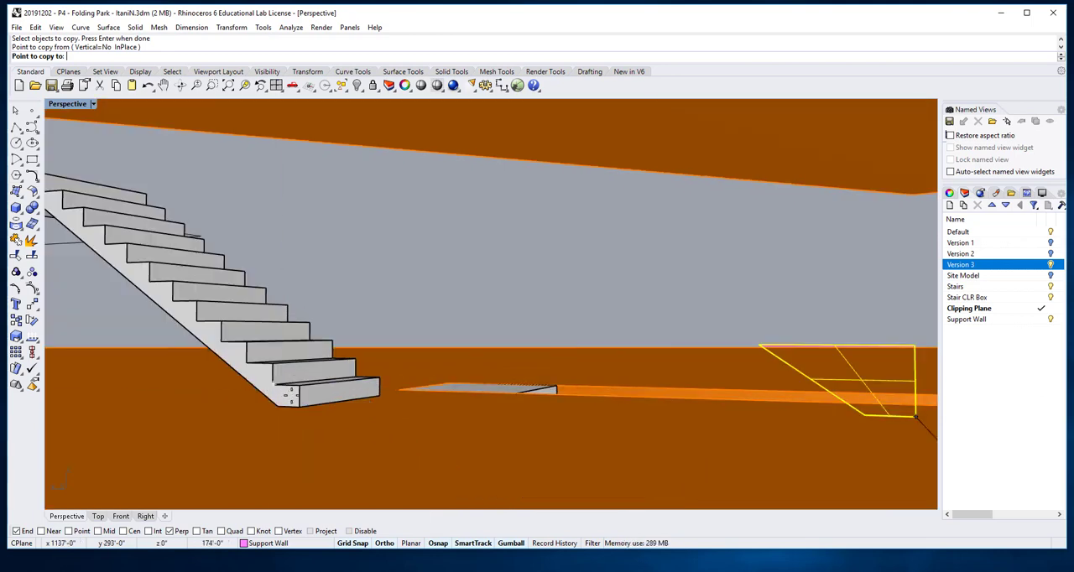
{"action": "left_click", "coordinate": [298, 407]}
{"action": "scroll", "coordinate": [298, 407], "scroll_direction": "down", "scroll_amount": 6}
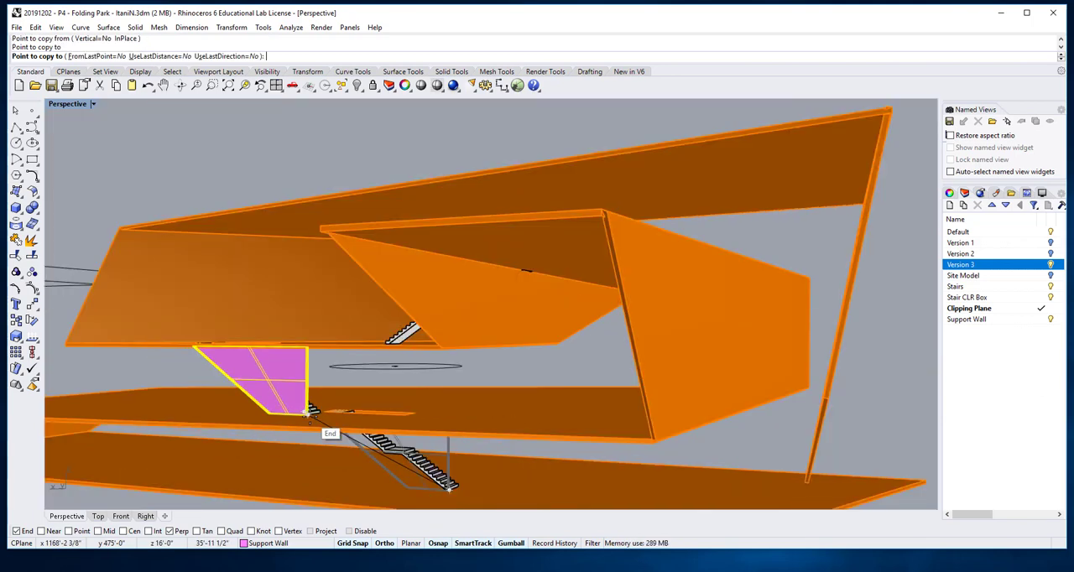
{"action": "right_click", "coordinate": [219, 289]}
Step: Examine both support walls and the topmost stair from several sides of the folded model
{"action": "right_click_drag", "start_coordinate": [214, 290], "coordinate": [452, 407]}
{"action": "scroll", "coordinate": [630, 354], "scroll_direction": "down", "scroll_amount": 5}
{"action": "right_click_drag", "start_coordinate": [630, 355], "coordinate": [554, 372]}
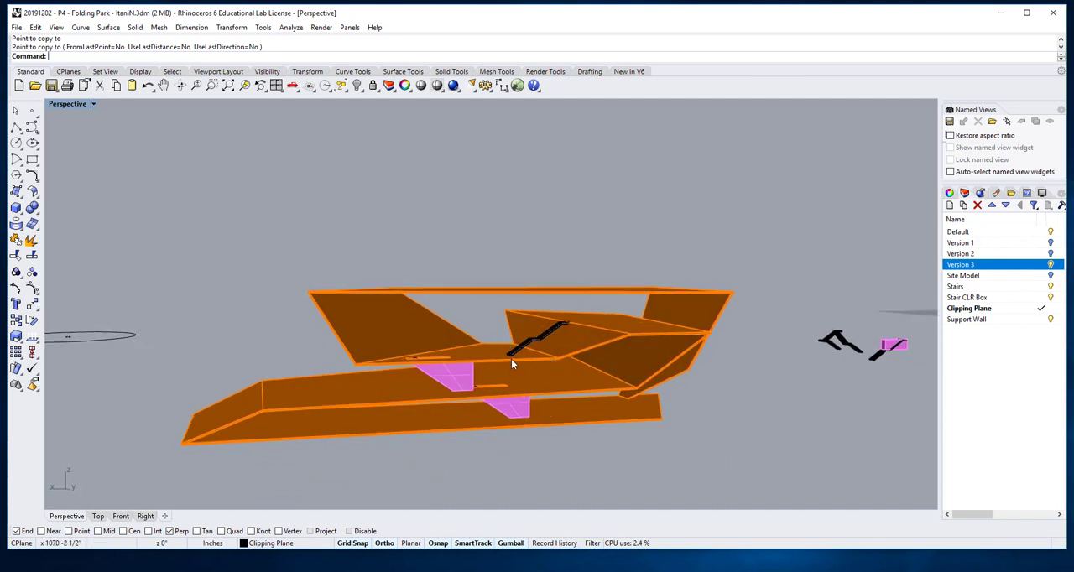
{"action": "right_click_drag", "start_coordinate": [535, 299], "coordinate": [401, 318]}
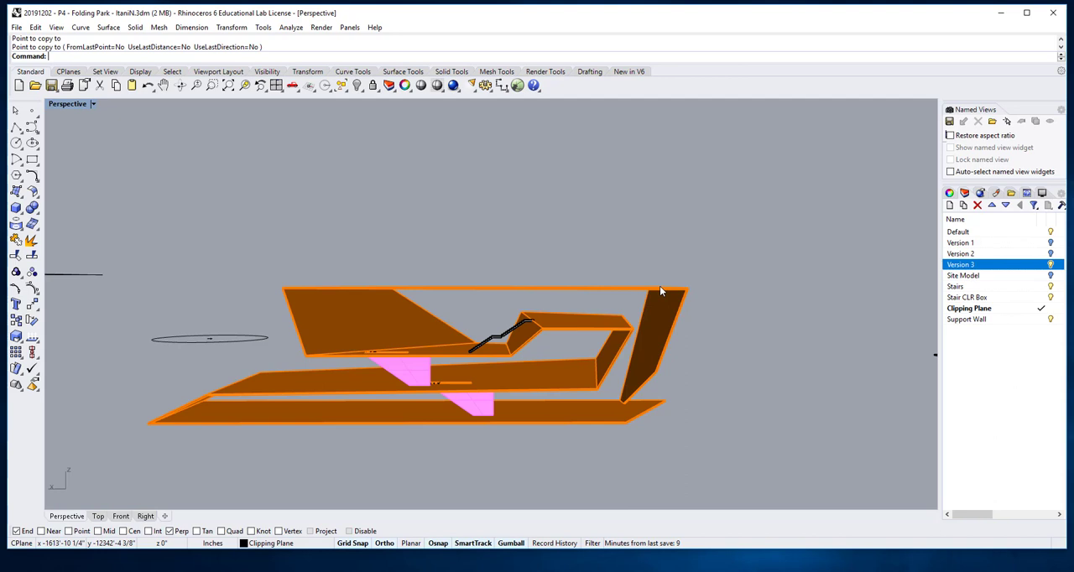
{"action": "right_click_drag", "start_coordinate": [602, 291], "coordinate": [623, 283]}
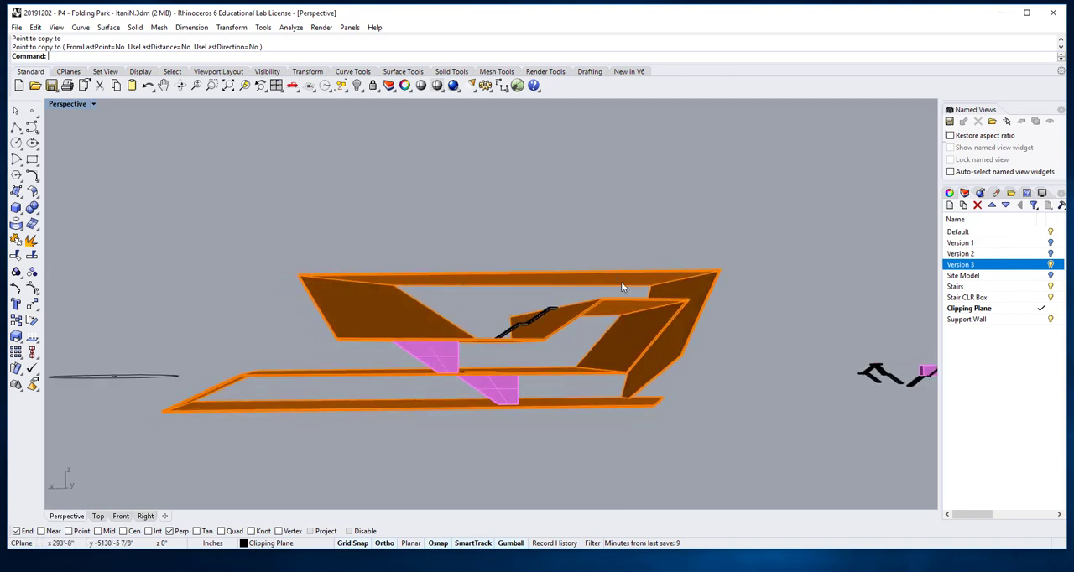
{"action": "scroll", "coordinate": [538, 312], "scroll_direction": "up", "scroll_amount": 2}
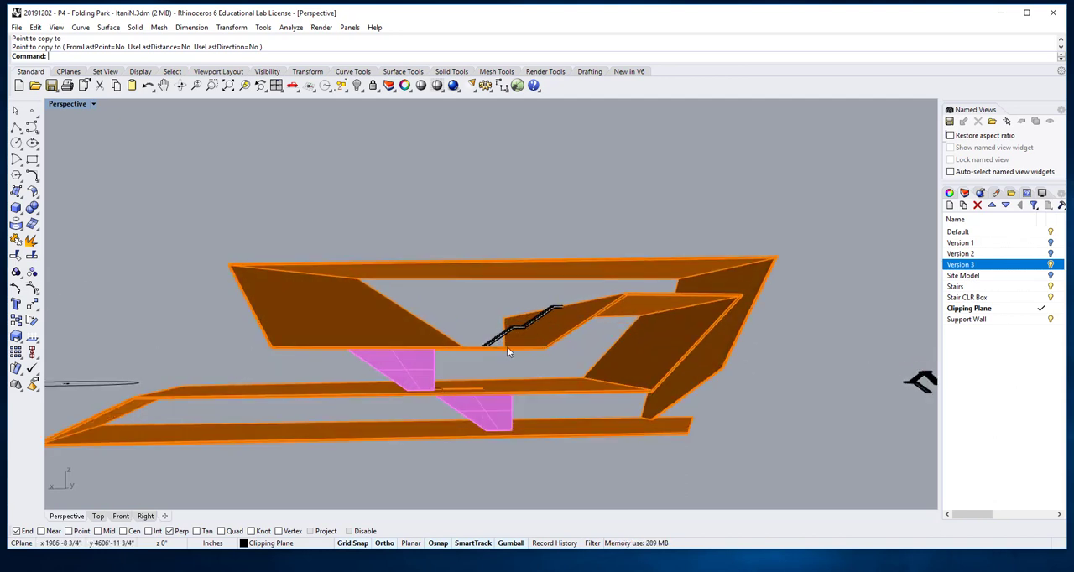
{"action": "scroll", "coordinate": [496, 366], "scroll_direction": "down", "scroll_amount": 2}
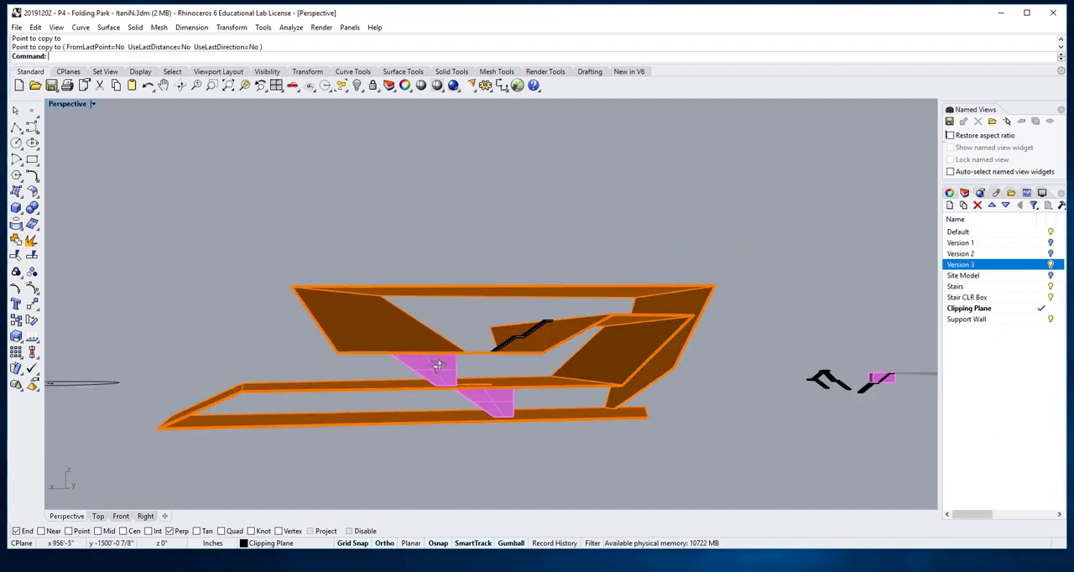
{"action": "right_click_drag", "start_coordinate": [437, 365], "coordinate": [543, 382]}
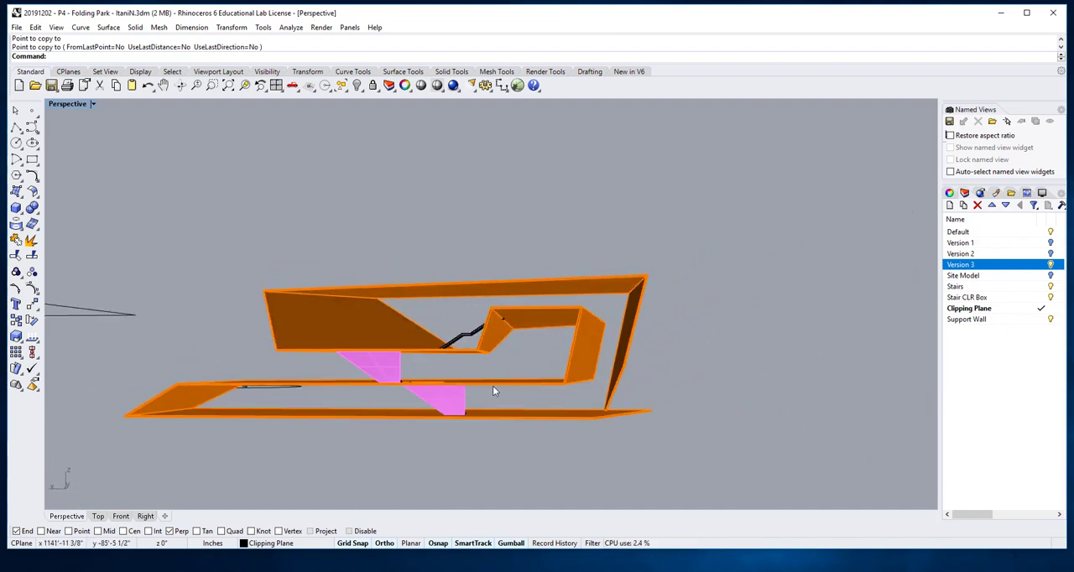
{"action": "right_click_drag", "start_coordinate": [374, 363], "coordinate": [513, 377]}
{"action": "scroll", "coordinate": [435, 402], "scroll_direction": "up", "scroll_amount": 9}
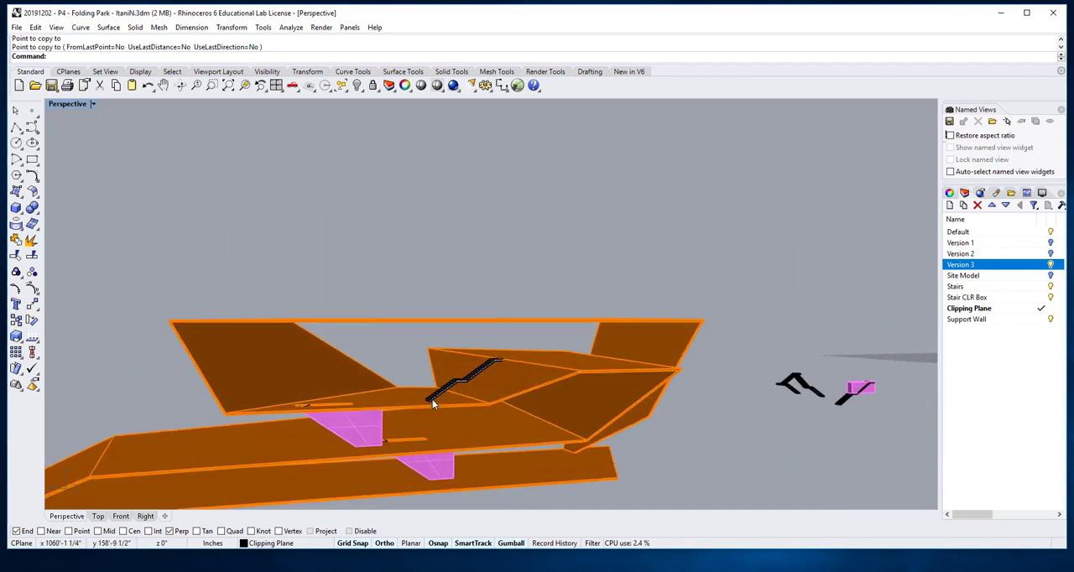
{"action": "right_click_drag", "start_coordinate": [404, 417], "coordinate": [381, 379]}
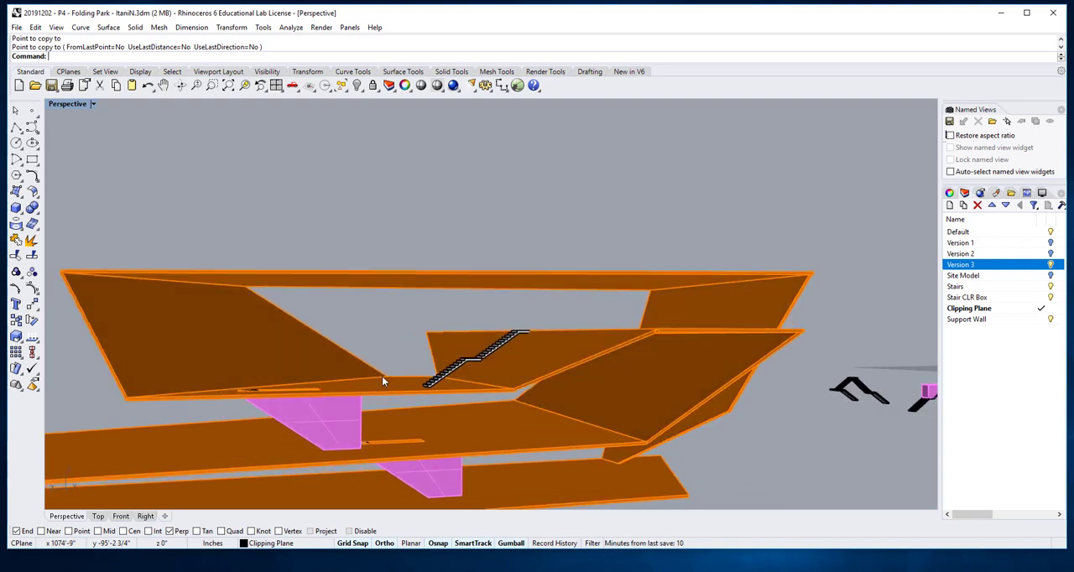
Step: Copy the middle support wall from its bottom corner at the stair to the bottom corner of the topmost stair
{"action": "left_click", "coordinate": [470, 361]}
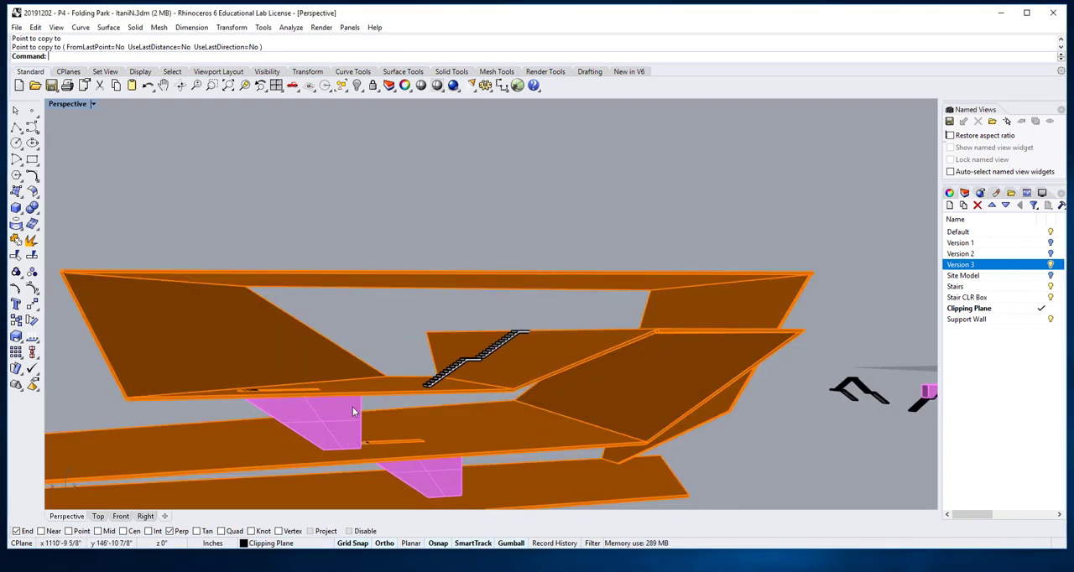
{"action": "left_click", "coordinate": [352, 412]}
{"action": "key", "text": "Escape"}
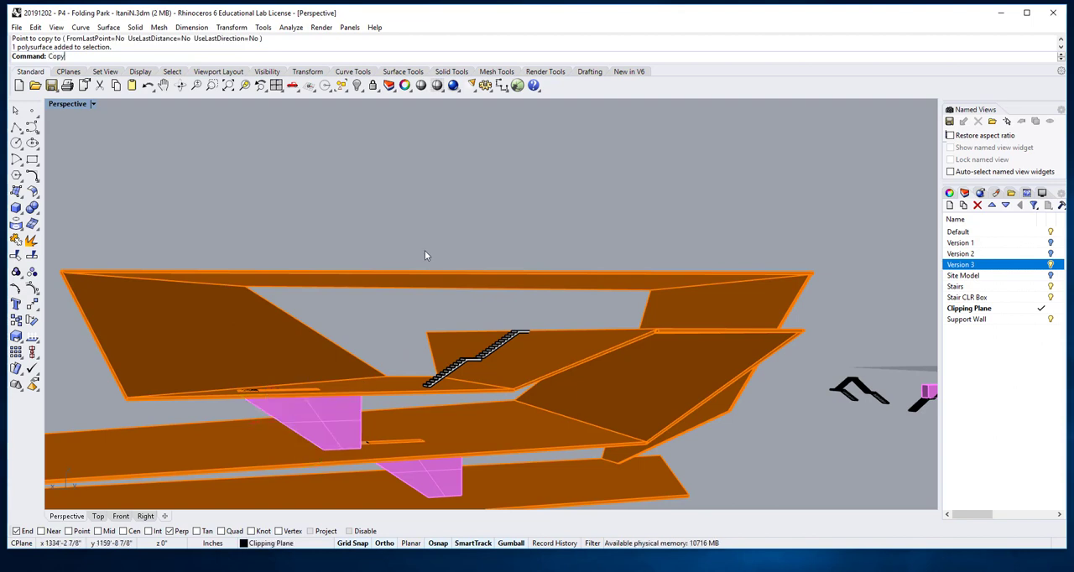
{"action": "key", "text": "Return"}
{"action": "left_click", "coordinate": [345, 425]}
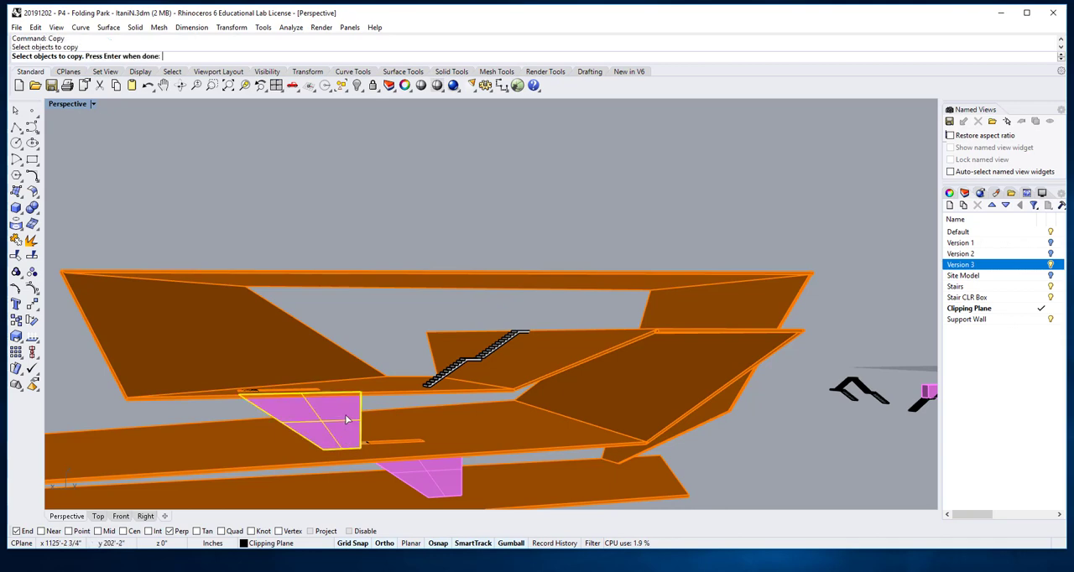
{"action": "key", "text": "Return"}
{"action": "left_click", "coordinate": [360, 447]}
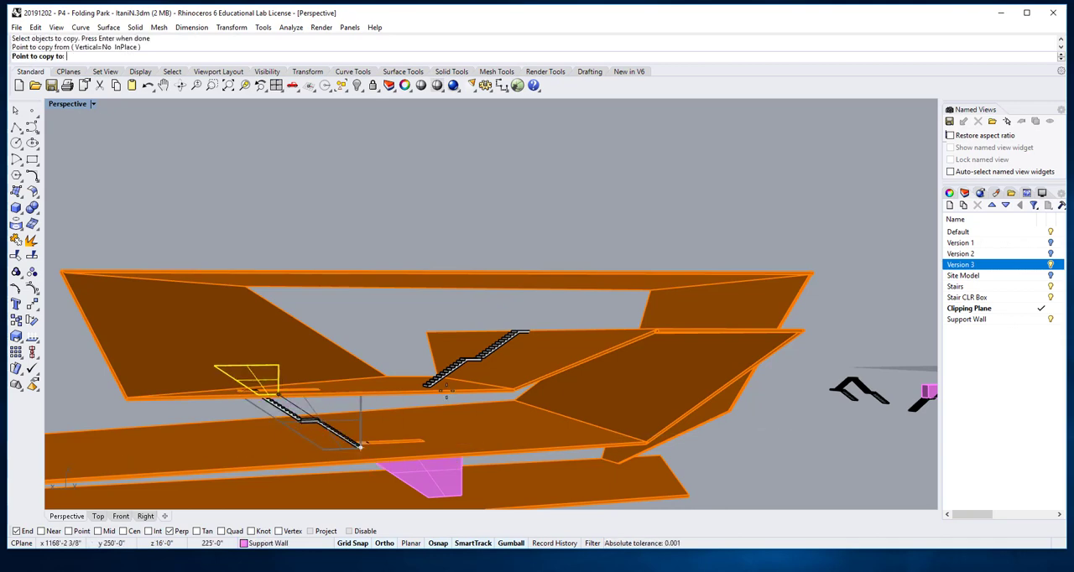
{"action": "scroll", "coordinate": [386, 424], "scroll_direction": "up", "scroll_amount": 8}
{"action": "left_click", "coordinate": [396, 401]}
{"action": "scroll", "coordinate": [403, 400], "scroll_direction": "down", "scroll_amount": 8}
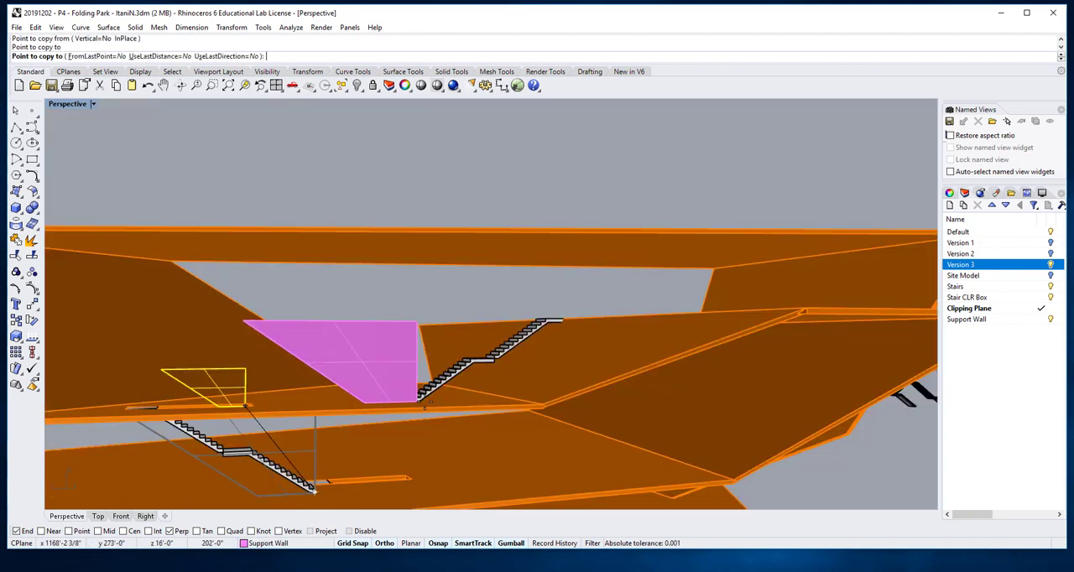
{"action": "key", "text": "Return"}
Step: Rotate the topmost support wall 180 degrees about the vertical axis so its slope faces the same way as the topmost stair
{"action": "left_click", "coordinate": [379, 371]}
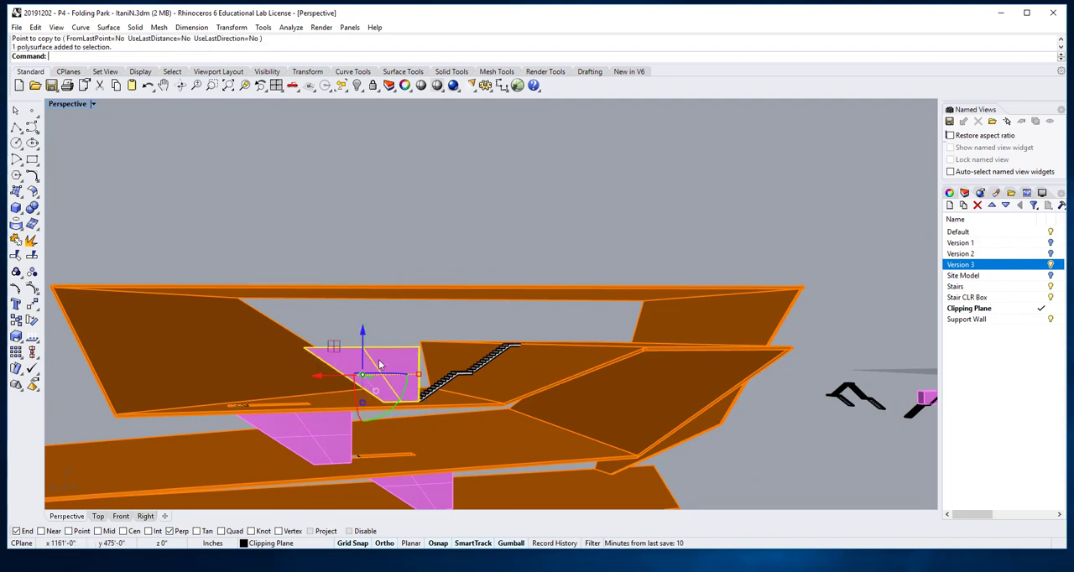
{"action": "right_click_drag", "start_coordinate": [385, 396], "coordinate": [376, 413]}
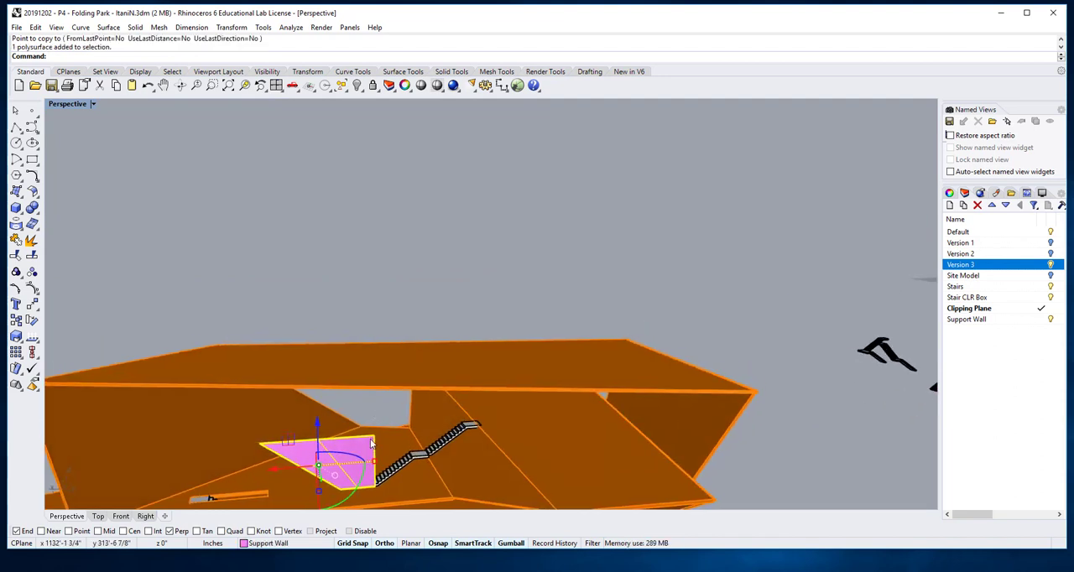
{"action": "right_click_drag", "start_coordinate": [367, 472], "coordinate": [369, 469]}
{"action": "scroll", "coordinate": [369, 467], "scroll_direction": "up", "scroll_amount": 5}
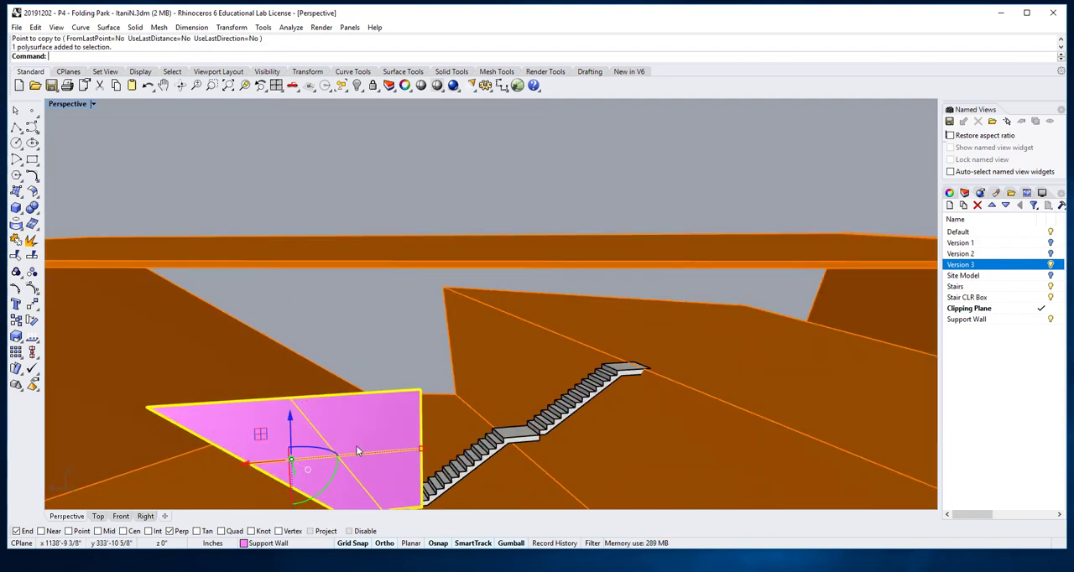
{"action": "left_click", "coordinate": [326, 451]}
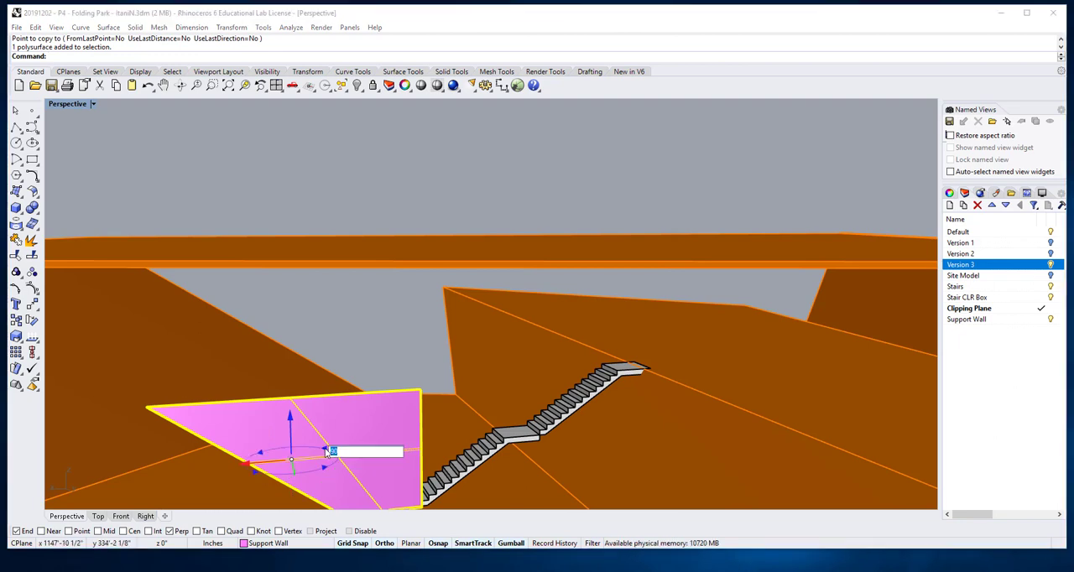
{"action": "key", "text": "Return"}
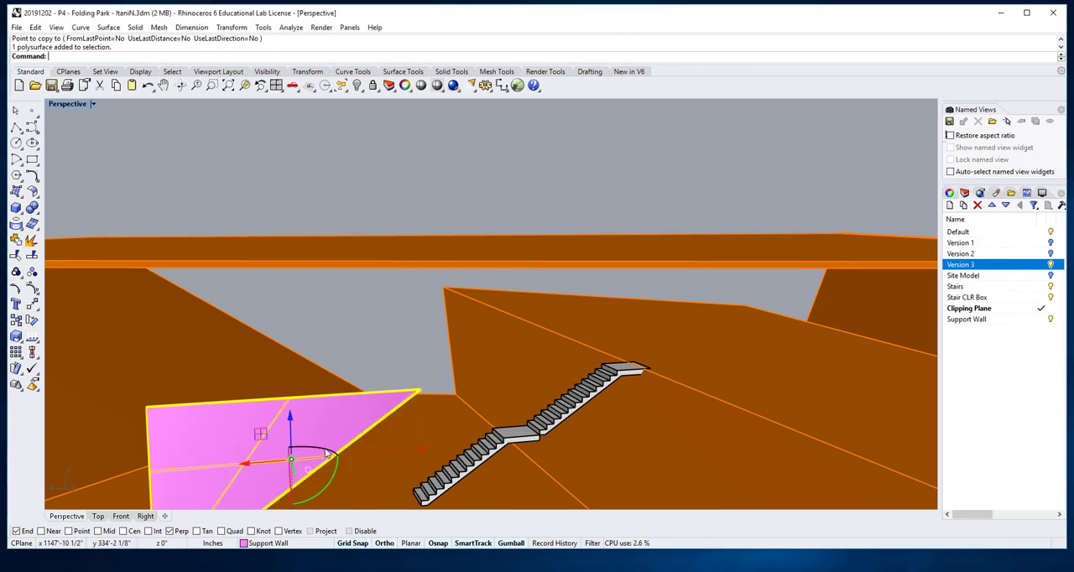
{"action": "scroll", "coordinate": [407, 439], "scroll_direction": "down", "scroll_amount": 6}
{"action": "right_click_drag", "start_coordinate": [408, 439], "coordinate": [414, 425]}
{"action": "scroll", "coordinate": [414, 426], "scroll_direction": "up", "scroll_amount": 5}
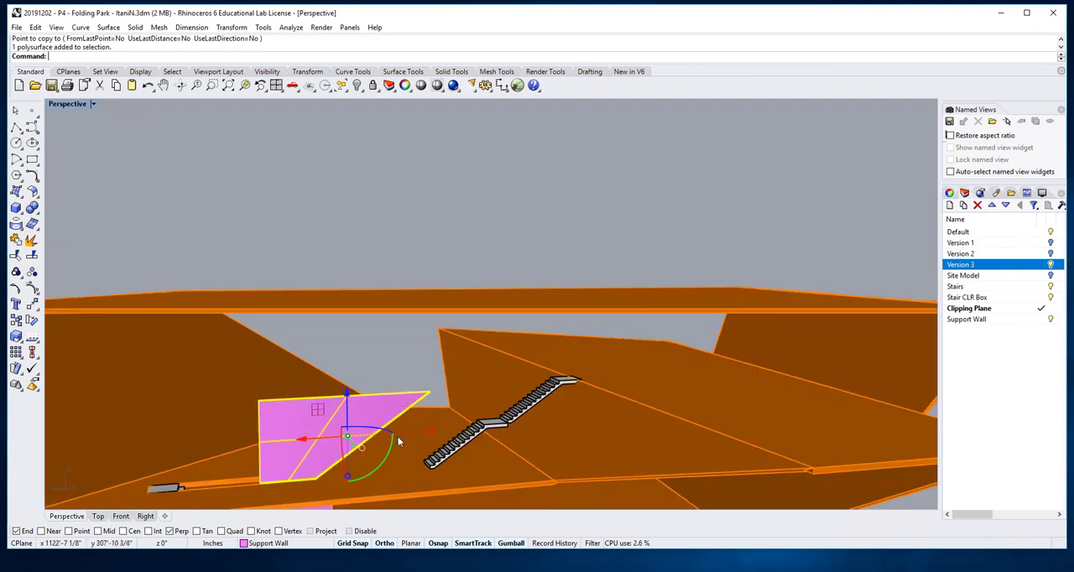
{"action": "key", "text": "Escape"}
Step: Move the rotated support wall from its bottom end corner to the bottom corner of the topmost stair's first step
{"action": "right_click_drag", "start_coordinate": [346, 459], "coordinate": [380, 456]}
{"action": "scroll", "coordinate": [589, 434], "scroll_direction": "up", "scroll_amount": 5}
{"action": "type", "text": "Move"}
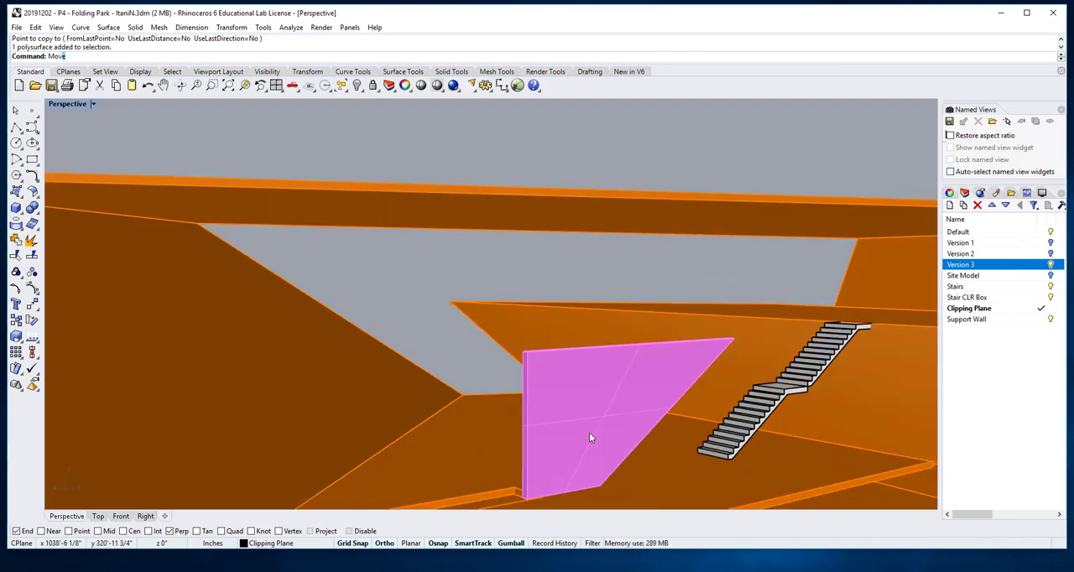
{"action": "key", "text": "Return"}
{"action": "left_click", "coordinate": [531, 445]}
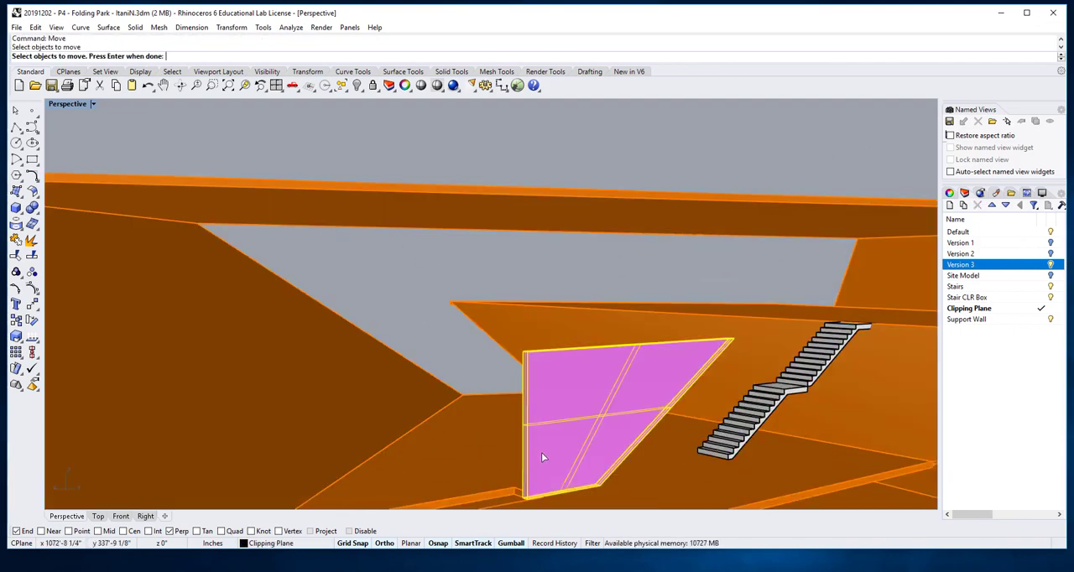
{"action": "key", "text": "Return"}
{"action": "scroll", "coordinate": [523, 496], "scroll_direction": "up", "scroll_amount": 4}
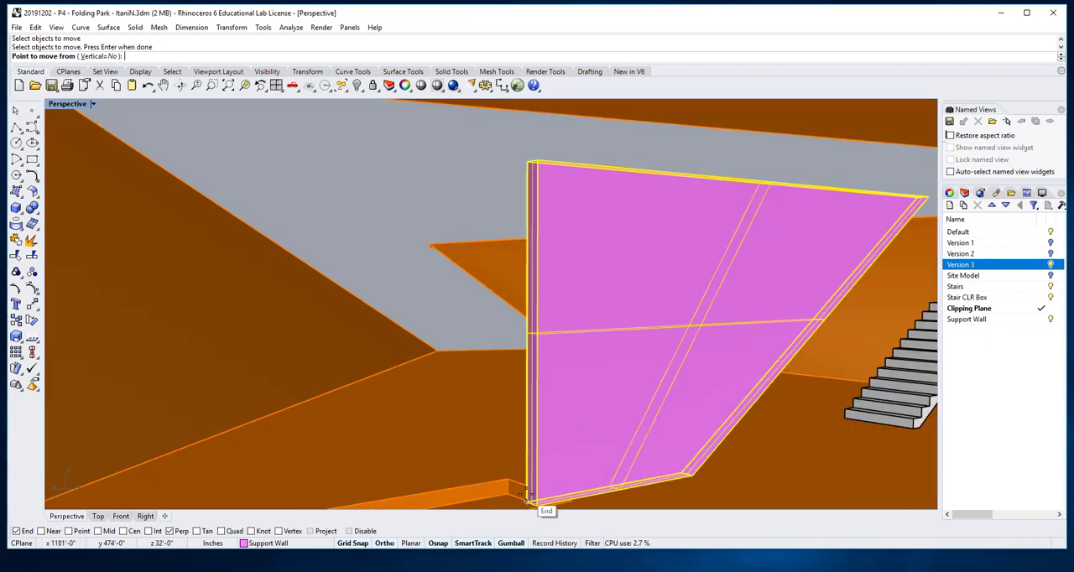
{"action": "left_click", "coordinate": [526, 495]}
{"action": "scroll", "coordinate": [526, 495], "scroll_direction": "down", "scroll_amount": 8}
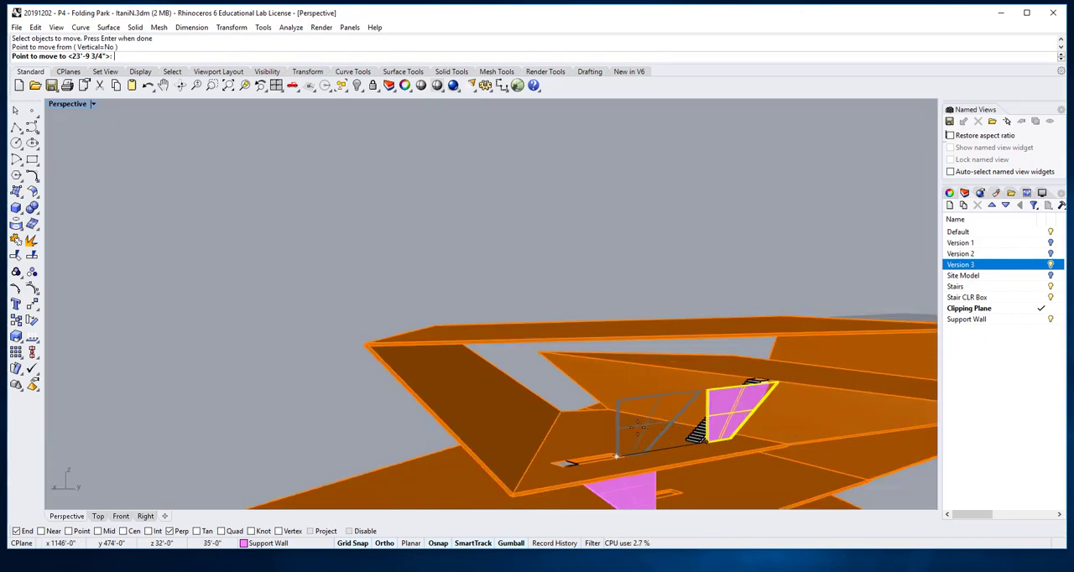
{"action": "scroll", "coordinate": [687, 440], "scroll_direction": "up", "scroll_amount": 6}
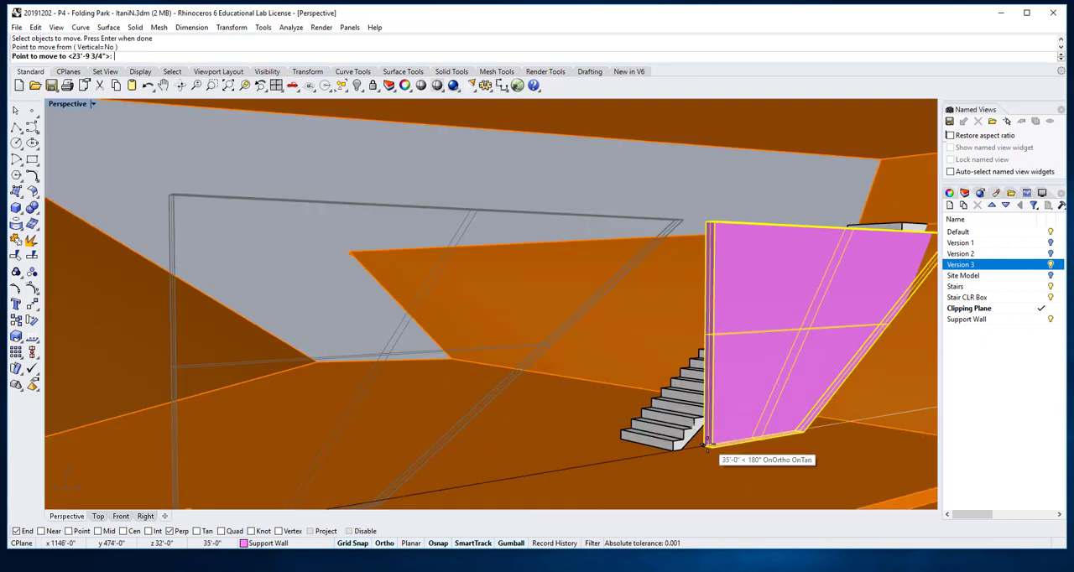
{"action": "left_click", "coordinate": [688, 454]}
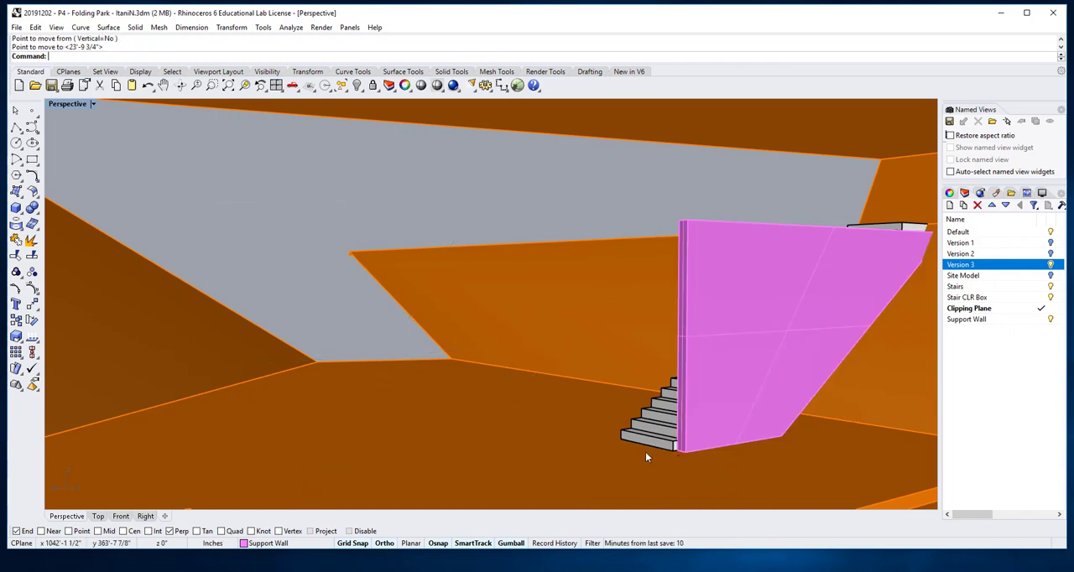
Step: Examine all three support walls from several sides, comparing the topmost wall's upper edge with the stair's upper landing
{"action": "scroll", "coordinate": [642, 451], "scroll_direction": "down", "scroll_amount": 4}
{"action": "right_click_drag", "start_coordinate": [627, 448], "coordinate": [505, 346]}
{"action": "scroll", "coordinate": [450, 391], "scroll_direction": "up", "scroll_amount": 7}
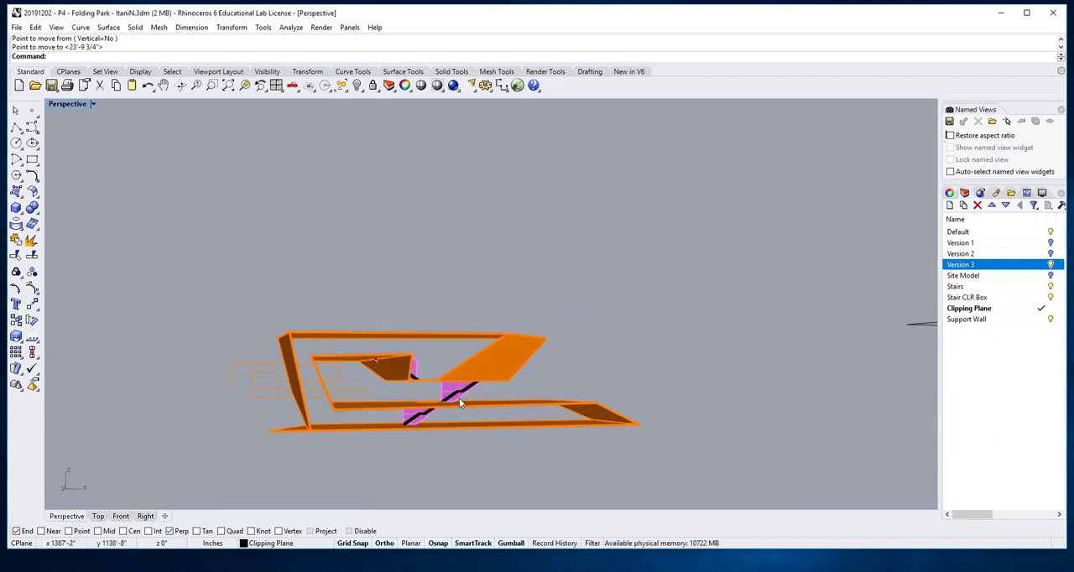
{"action": "right_click_drag", "start_coordinate": [459, 398], "coordinate": [453, 406]}
{"action": "scroll", "coordinate": [459, 388], "scroll_direction": "up", "scroll_amount": 8}
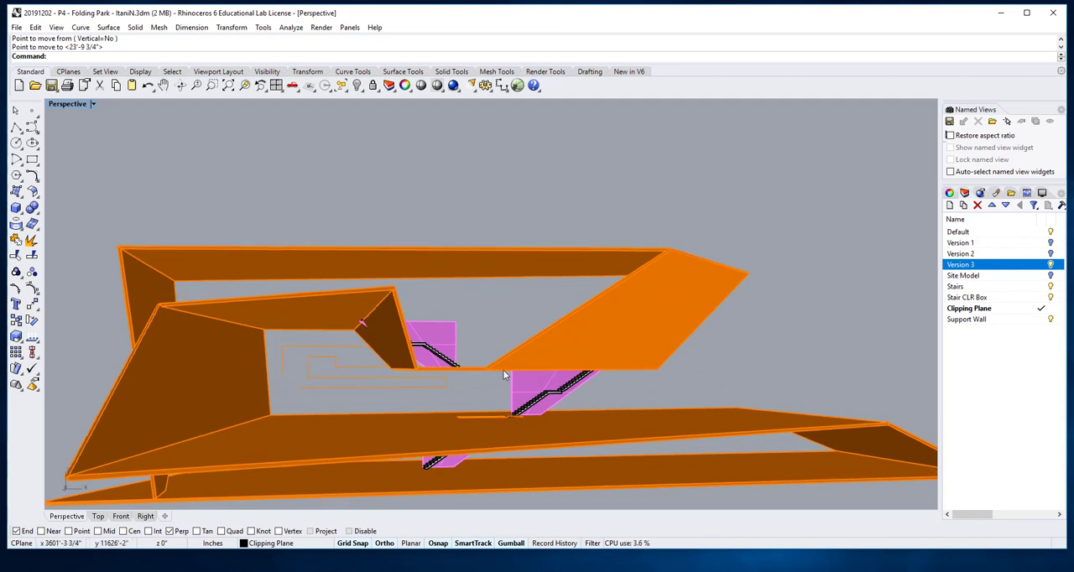
{"action": "scroll", "coordinate": [503, 372], "scroll_direction": "down", "scroll_amount": 6}
{"action": "right_click_drag", "start_coordinate": [566, 350], "coordinate": [727, 293]}
{"action": "right_click_drag", "start_coordinate": [806, 271], "coordinate": [658, 342]}
{"action": "scroll", "coordinate": [657, 338], "scroll_direction": "up", "scroll_amount": 10}
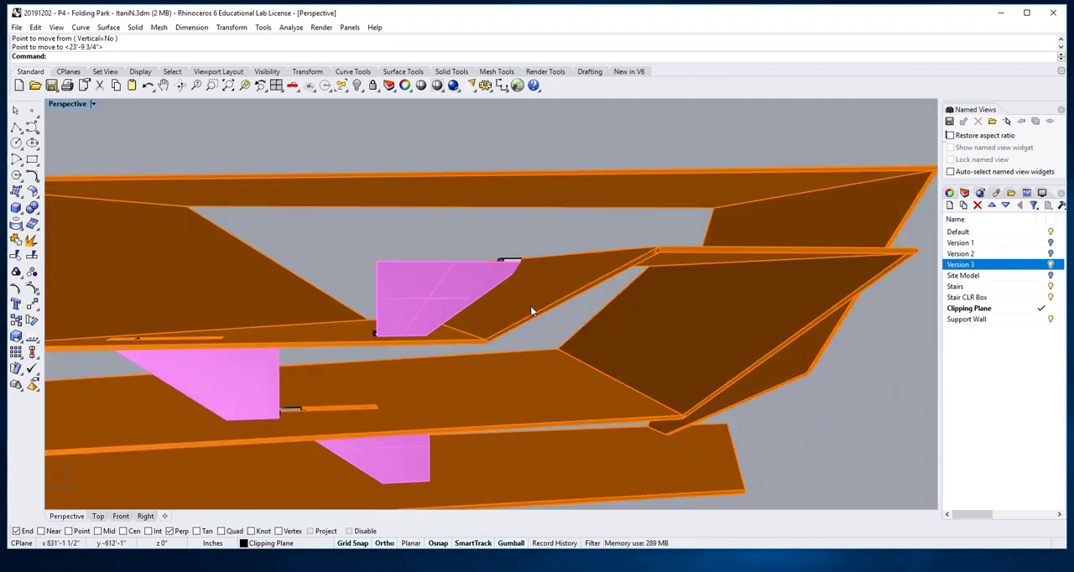
{"action": "scroll", "coordinate": [491, 300], "scroll_direction": "up", "scroll_amount": 5}
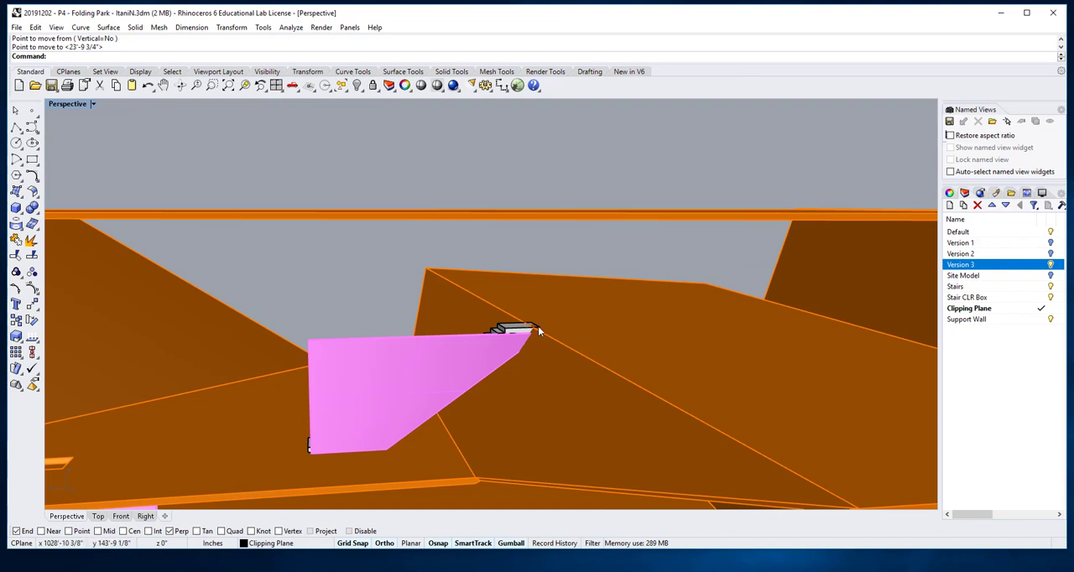
{"action": "scroll", "coordinate": [529, 341], "scroll_direction": "up", "scroll_amount": 6}
{"action": "scroll", "coordinate": [512, 350], "scroll_direction": "down", "scroll_amount": 5}
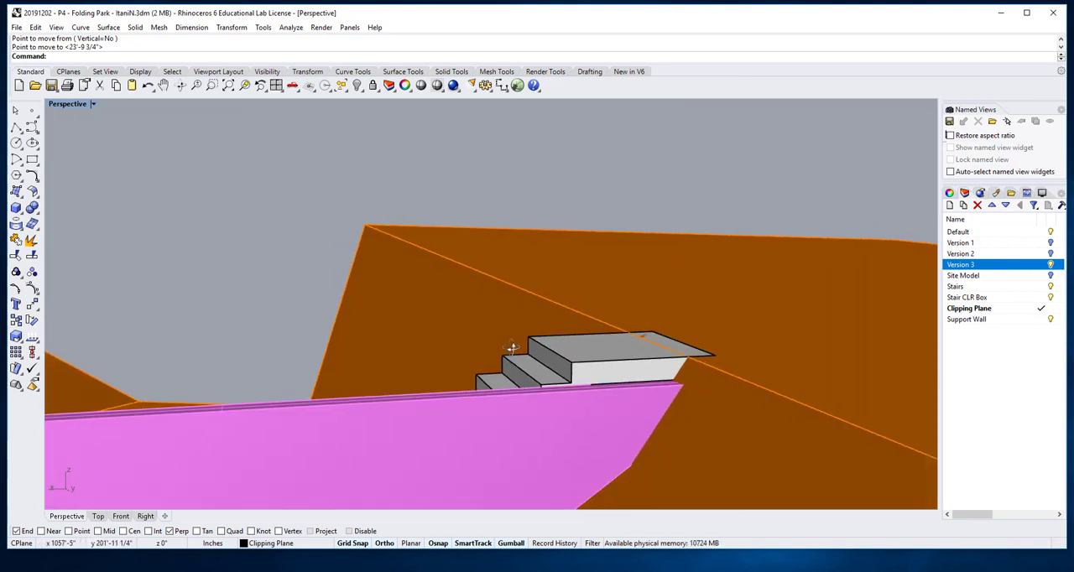
{"action": "scroll", "coordinate": [537, 365], "scroll_direction": "down", "scroll_amount": 3}
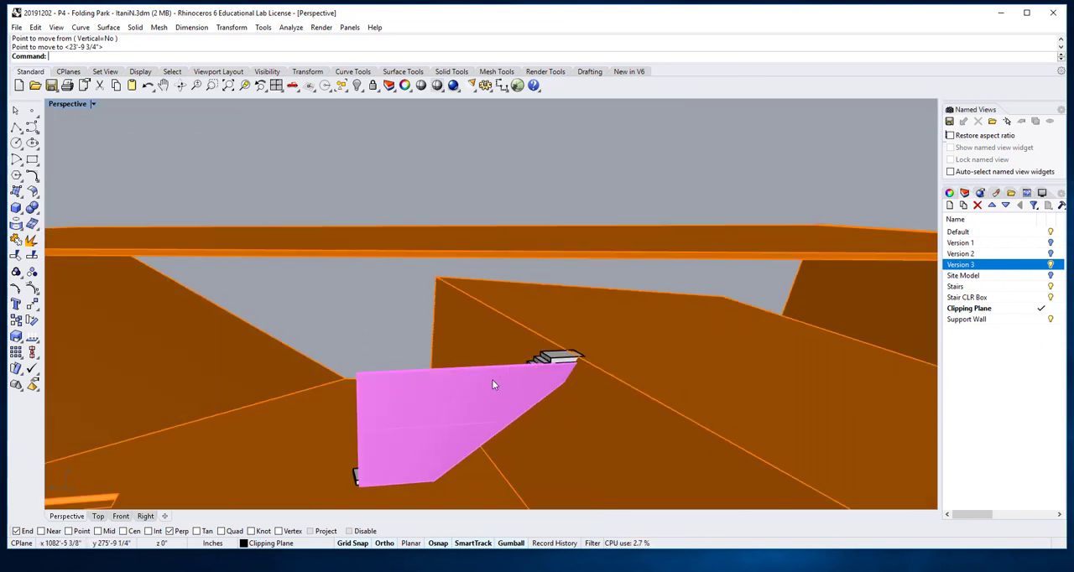
Step: Raise the top face of the topmost support wall by 8 inches toward the stair's upper landing
{"action": "left_click", "coordinate": [510, 366]}
{"action": "scroll", "coordinate": [510, 366], "scroll_direction": "up", "scroll_amount": 5}
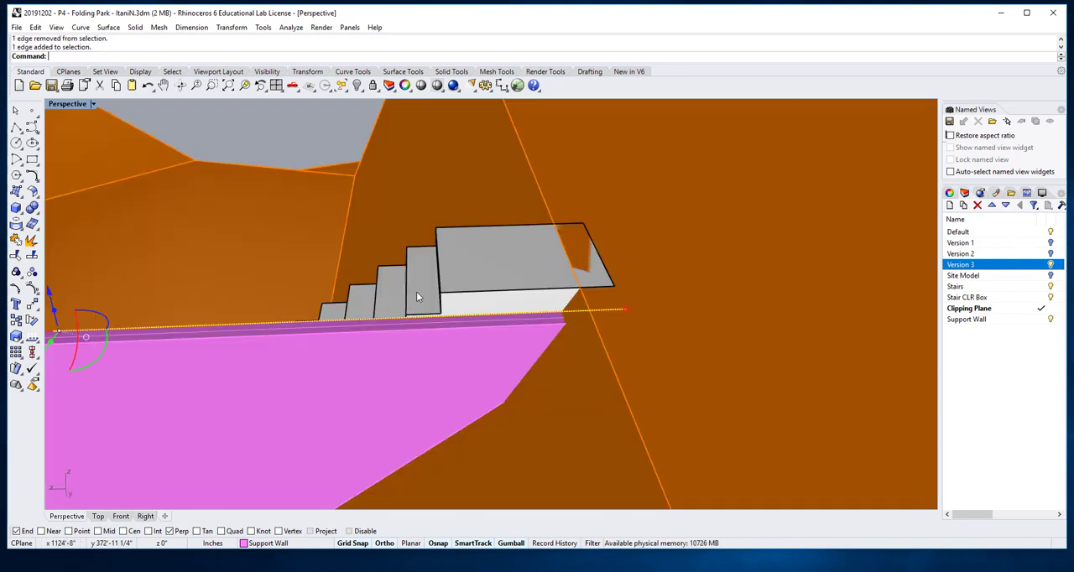
{"action": "left_click", "coordinate": [364, 324]}
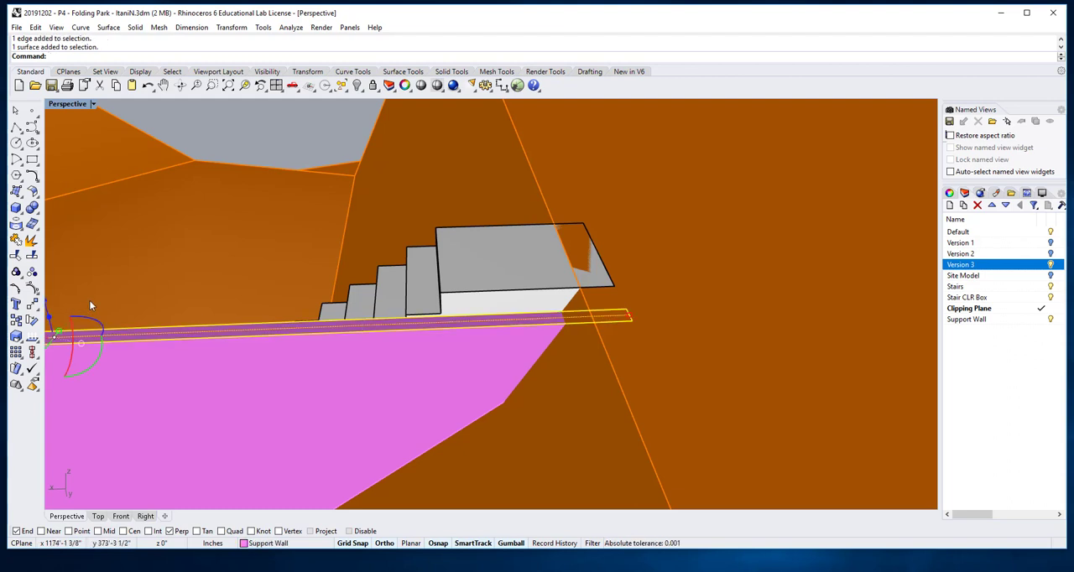
{"action": "right_click_drag", "start_coordinate": [89, 301], "coordinate": [159, 303], "text": "shift"}
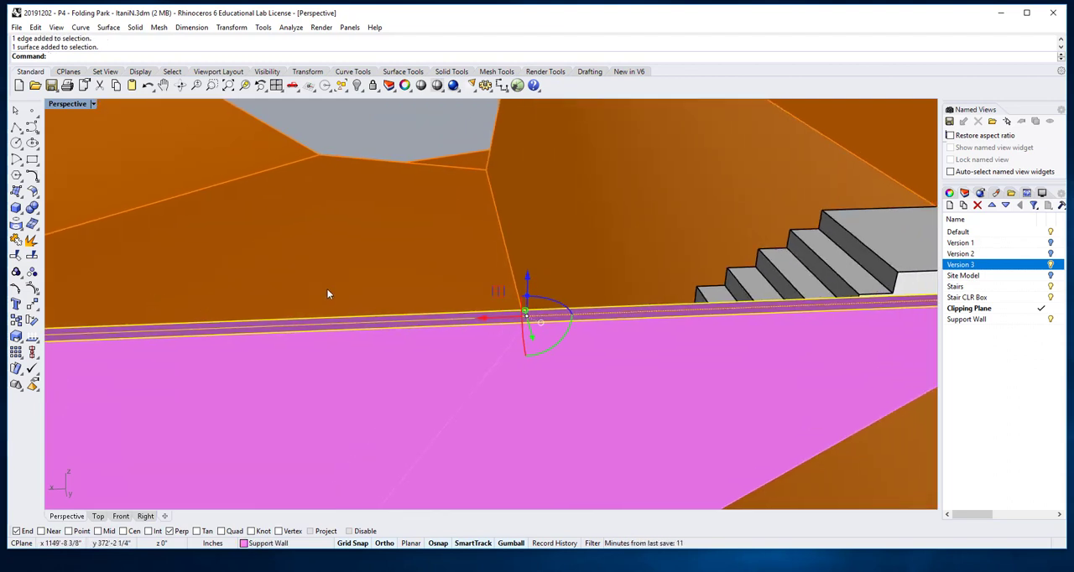
{"action": "left_click", "coordinate": [527, 279]}
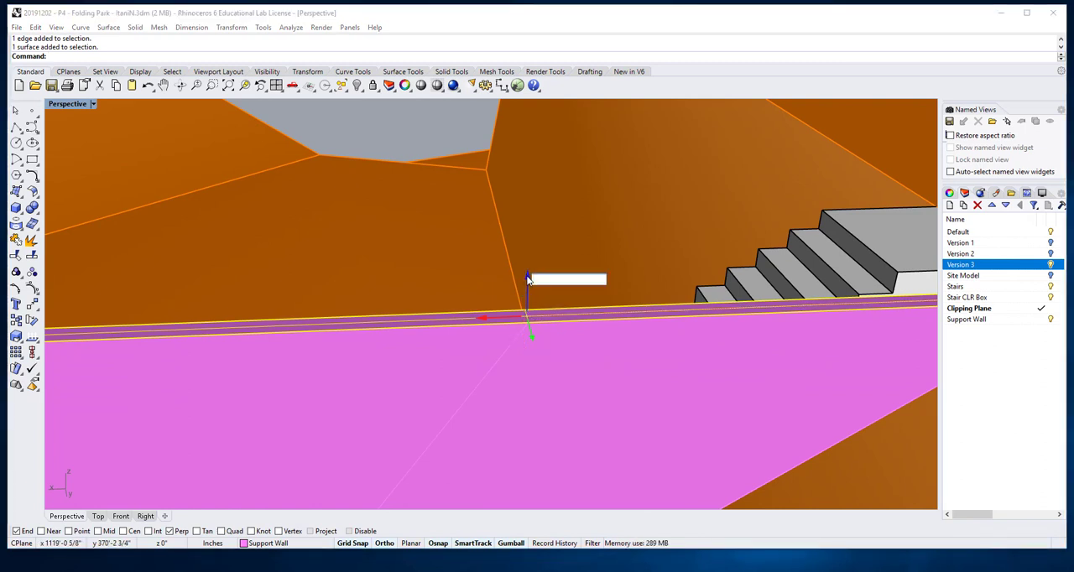
{"action": "type", "text": "8"}
{"action": "key", "text": "Return"}
{"action": "scroll", "coordinate": [528, 280], "scroll_direction": "down", "scroll_amount": 12}
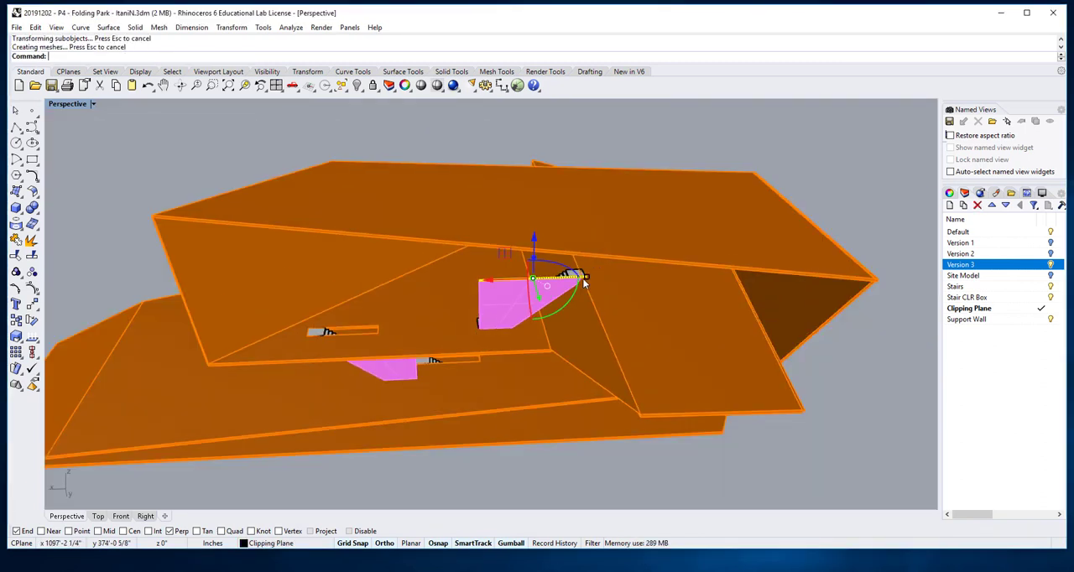
{"action": "middle_click", "coordinate": [584, 283]}
{"action": "scroll", "coordinate": [598, 286], "scroll_direction": "up", "scroll_amount": 6}
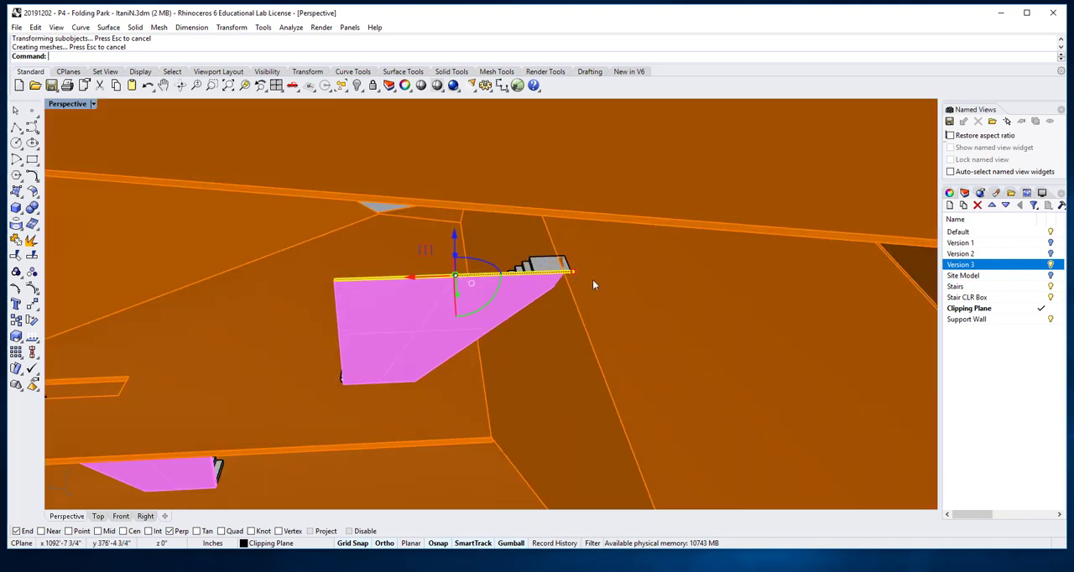
{"action": "key", "text": "Escape"}
Step: Raise the top face of the topmost support wall by another 42 inches so it extends above the stair landing
{"action": "scroll", "coordinate": [577, 277], "scroll_direction": "up", "scroll_amount": 3}
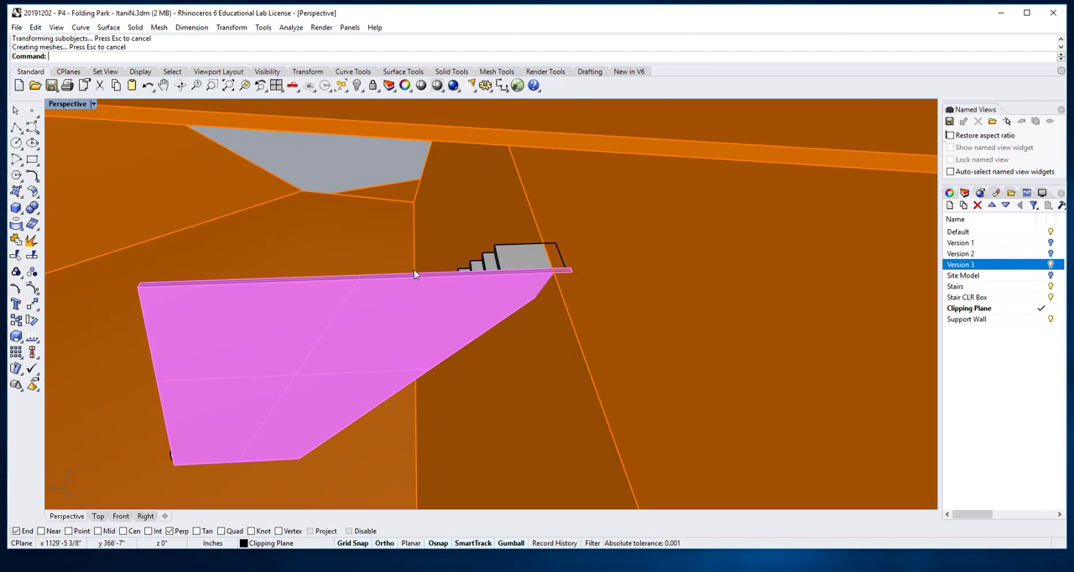
{"action": "scroll", "coordinate": [407, 283], "scroll_direction": "up", "scroll_amount": 2}
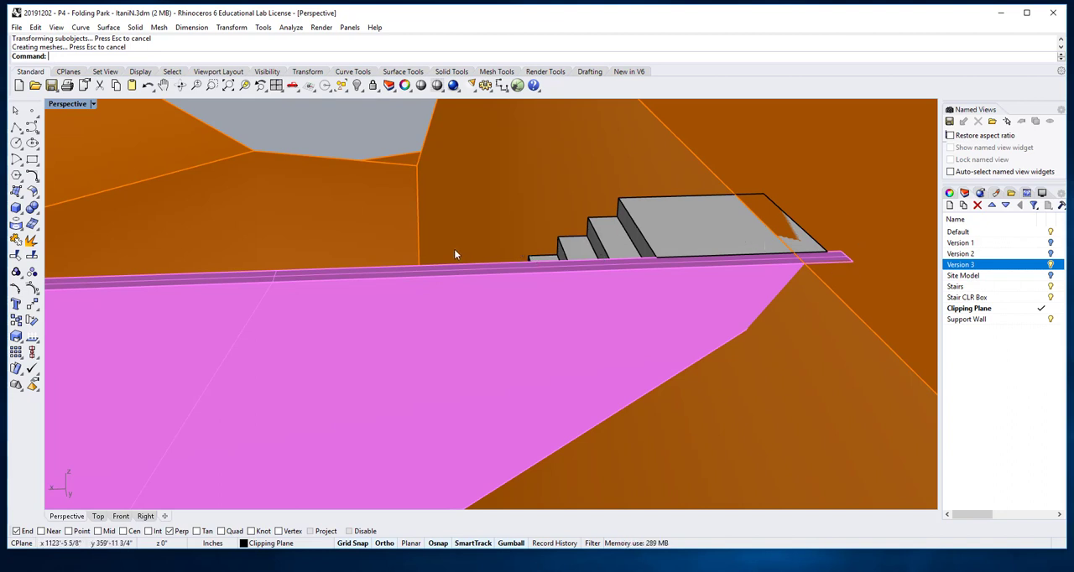
{"action": "left_click", "coordinate": [425, 272]}
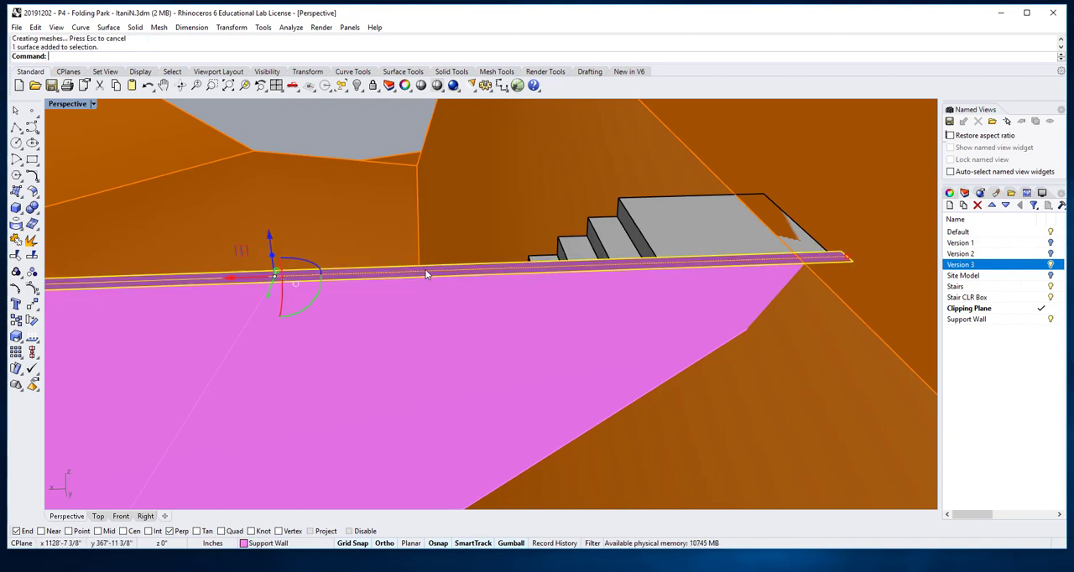
{"action": "left_click", "coordinate": [270, 234]}
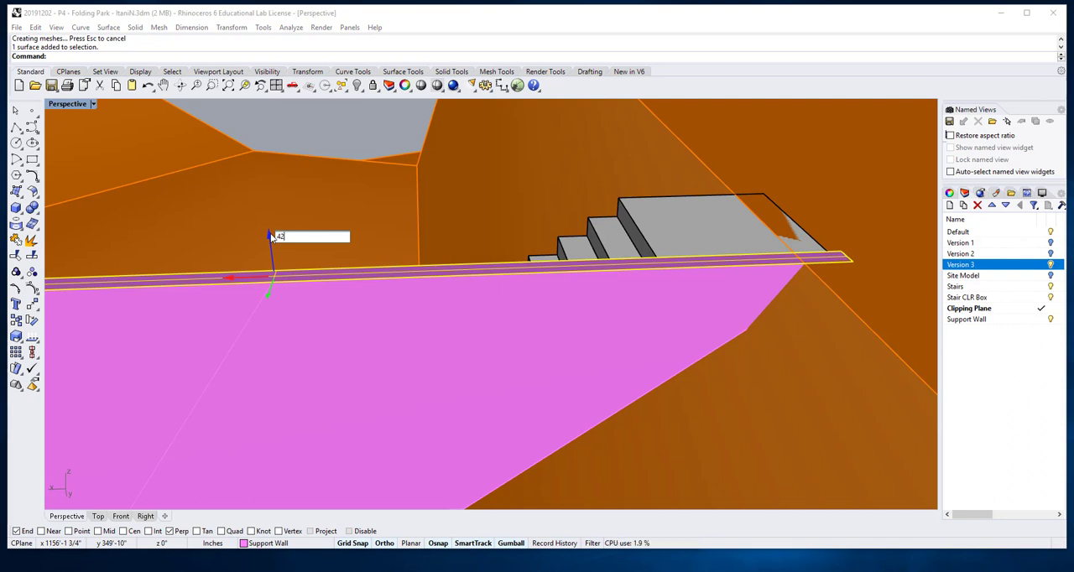
{"action": "key", "text": "Return"}
{"action": "scroll", "coordinate": [405, 264], "scroll_direction": "down", "scroll_amount": 5}
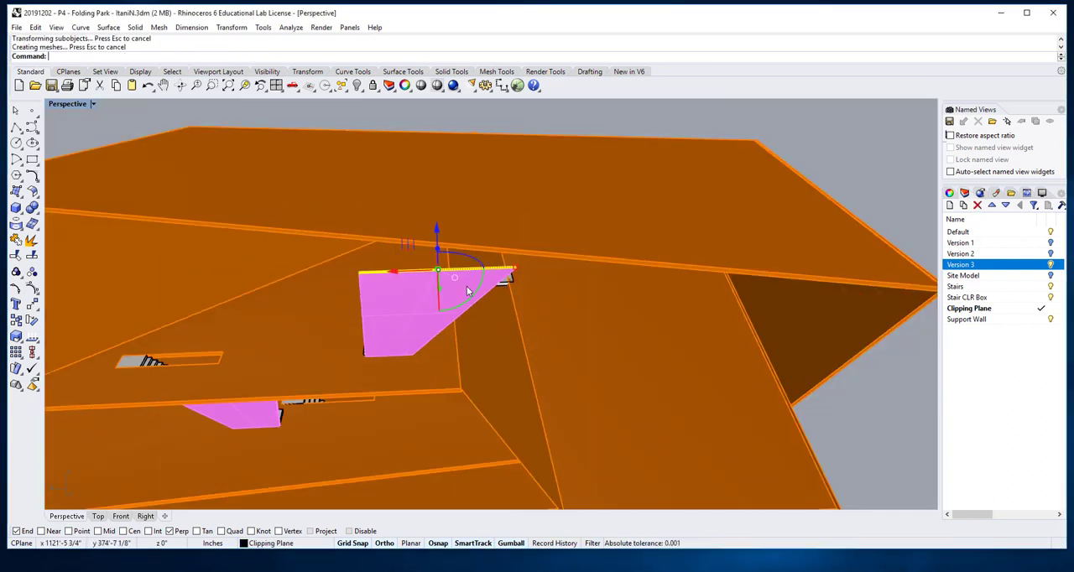
{"action": "right_click_drag", "start_coordinate": [467, 287], "coordinate": [414, 290]}
{"action": "scroll", "coordinate": [383, 254], "scroll_direction": "up", "scroll_amount": 4}
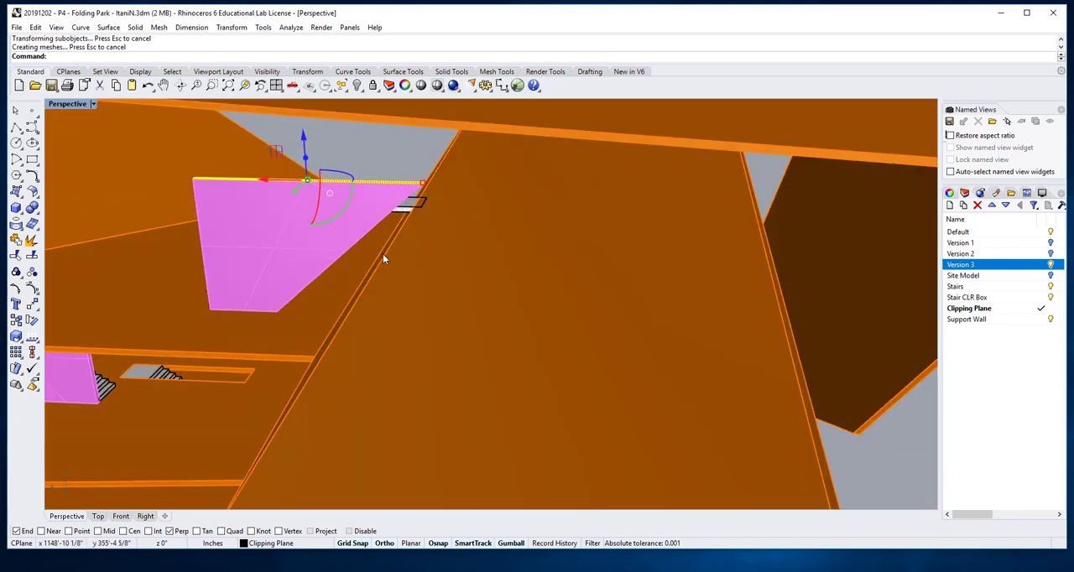
Step: Slide the topmost support wall lengthwise away from the stair's foot, toward the upper landing and the sloped fold
{"action": "key", "text": "Escape"}
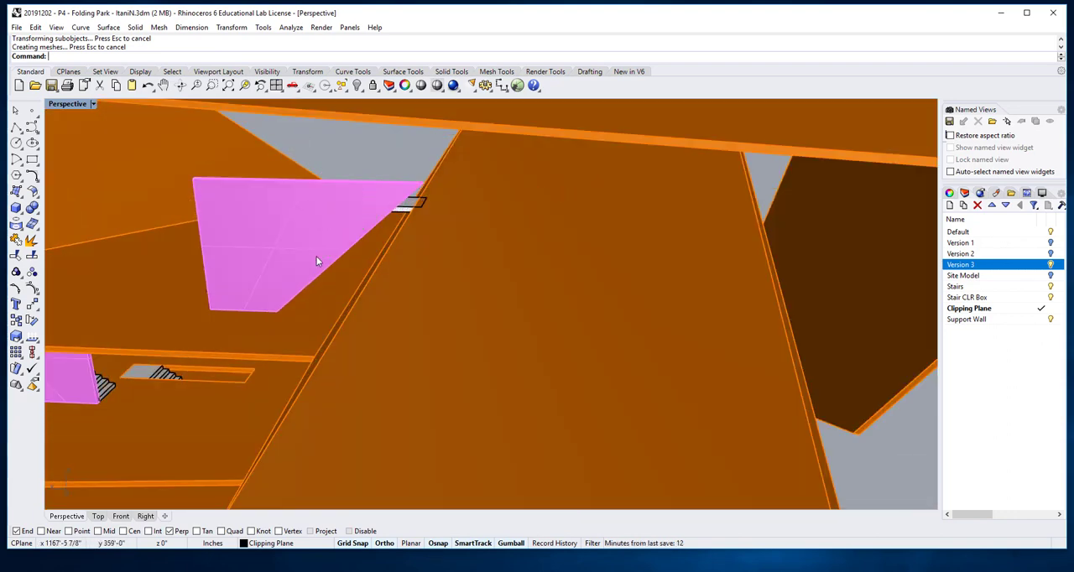
{"action": "right_click_drag", "start_coordinate": [317, 256], "coordinate": [343, 252]}
{"action": "left_click", "coordinate": [455, 231]}
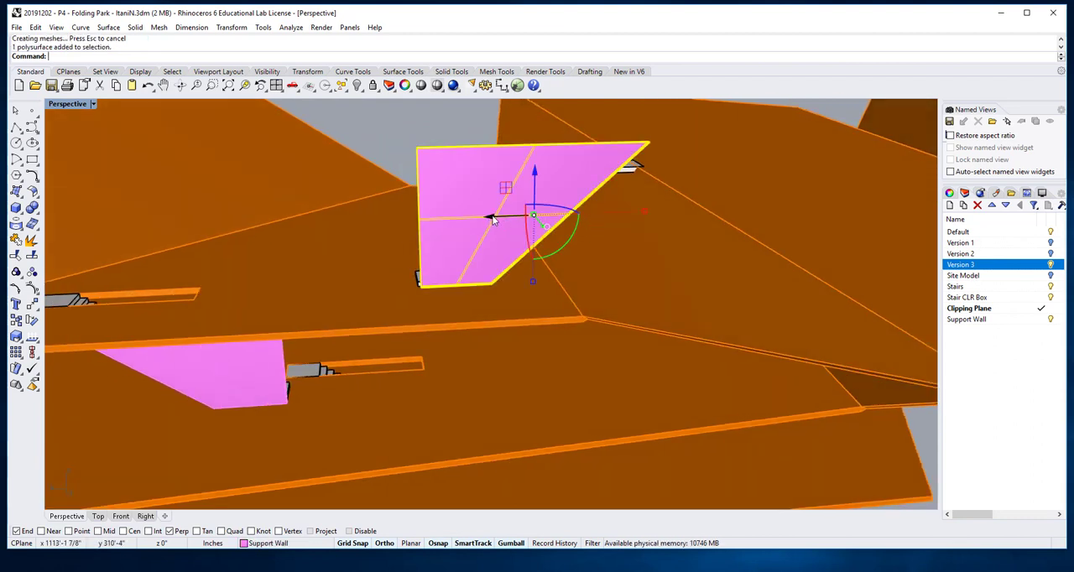
{"action": "left_click_drag", "start_coordinate": [496, 219], "coordinate": [626, 279]}
{"action": "left_click", "coordinate": [413, 165]}
{"action": "right_click_drag", "start_coordinate": [473, 187], "coordinate": [528, 256]}
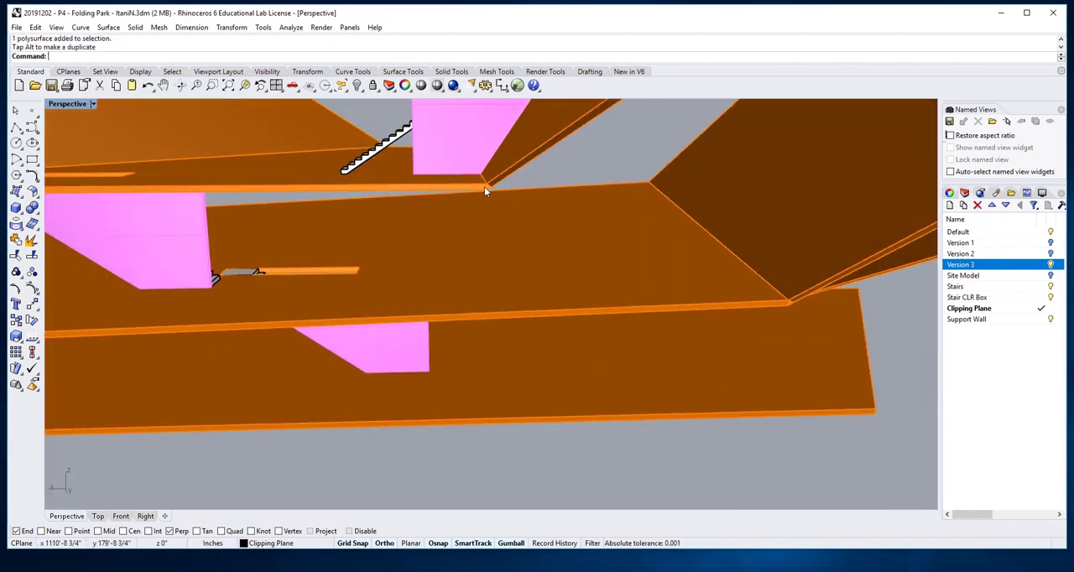
{"action": "scroll", "coordinate": [484, 186], "scroll_direction": "up", "scroll_amount": 8}
{"action": "scroll", "coordinate": [483, 180], "scroll_direction": "down", "scroll_amount": 8}
{"action": "right_click_drag", "start_coordinate": [481, 184], "coordinate": [496, 218]}
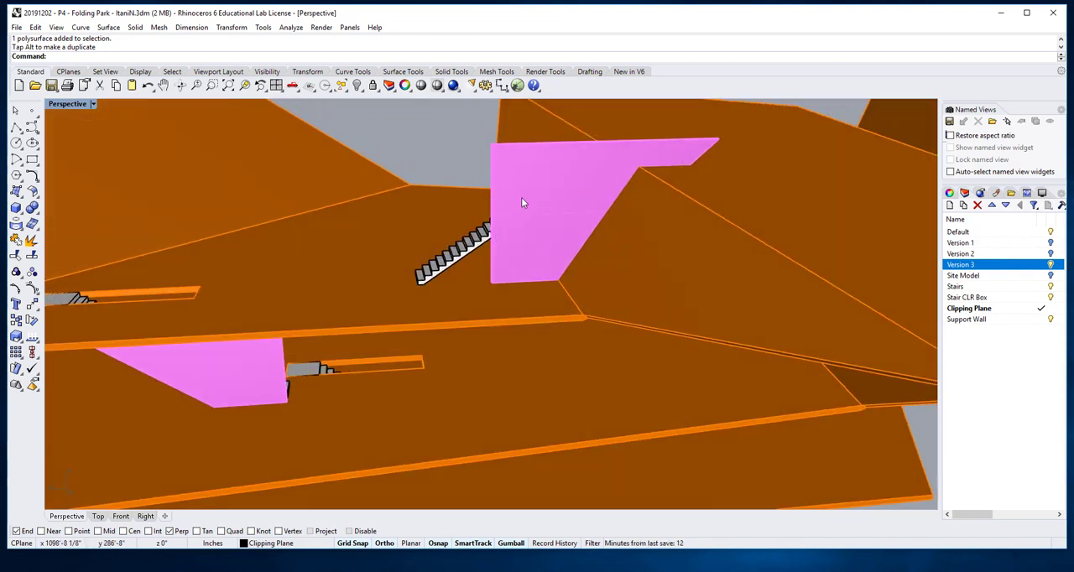
Step: Shift the topmost support wall another 1 foot in the same direction, away from the stair's foot
{"action": "left_click", "coordinate": [522, 202]}
{"action": "left_click_drag", "start_coordinate": [561, 216], "coordinate": [568, 216]}
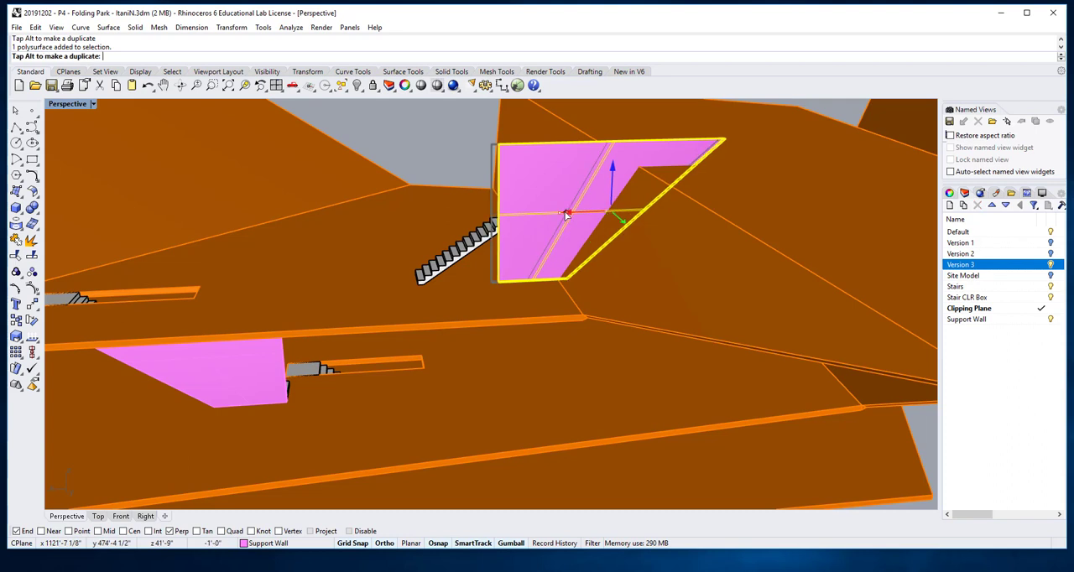
{"action": "key", "text": "Escape"}
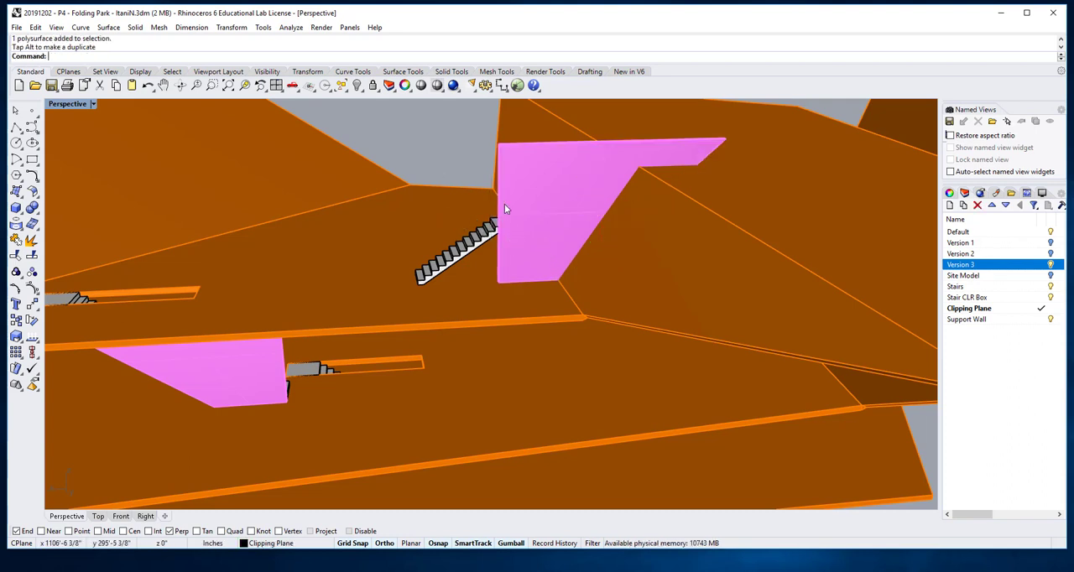
{"action": "right_click_drag", "start_coordinate": [541, 197], "coordinate": [537, 197]}
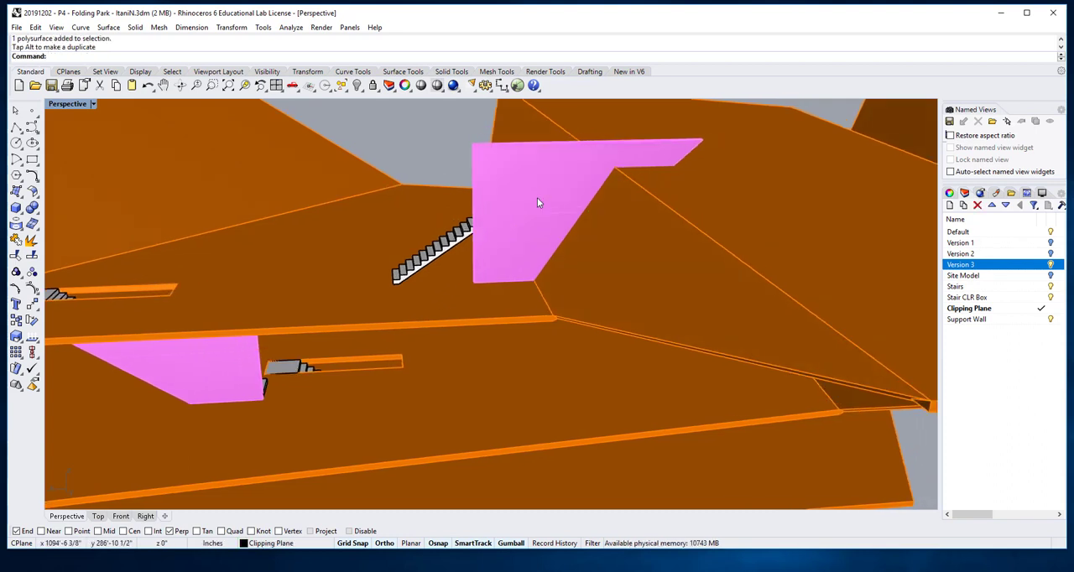
Step: Boolean Split the topmost support wall with the Version 3 folded slab and delete the wall piece beneath the slab
{"action": "scroll", "coordinate": [572, 236], "scroll_direction": "down", "scroll_amount": 12}
{"action": "mouse_move", "coordinate": [572, 238]}
{"action": "right_mouse_down"}
{"action": "mouse_move", "coordinate": [595, 272]}
{"action": "mouse_move", "coordinate": [564, 243]}
{"action": "right_mouse_up"}
{"action": "scroll", "coordinate": [517, 188], "scroll_direction": "up", "scroll_amount": 5}
{"action": "right_click_drag", "start_coordinate": [533, 197], "coordinate": [549, 208]}
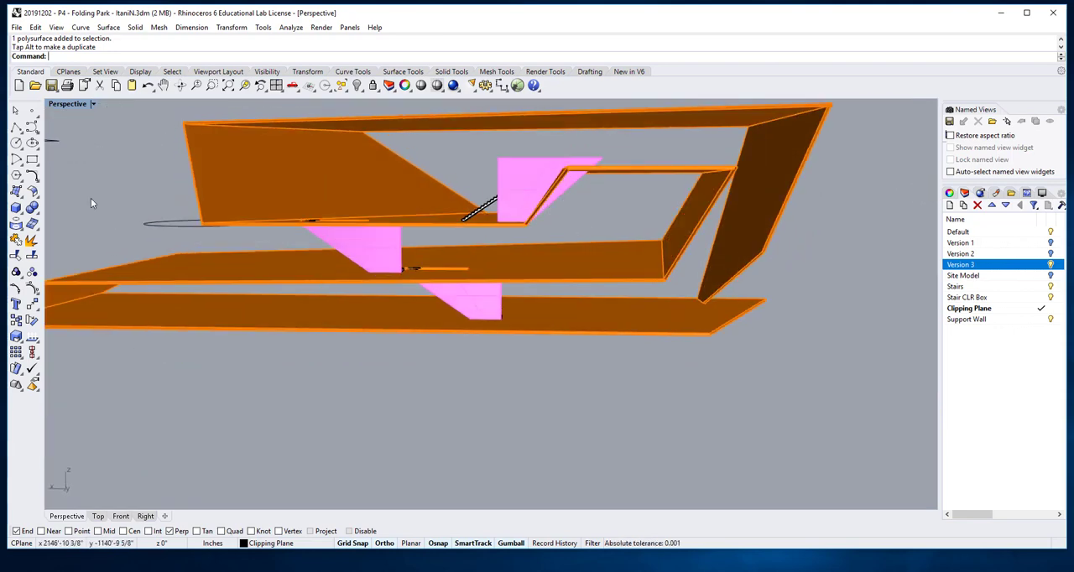
{"action": "left_click", "coordinate": [37, 215]}
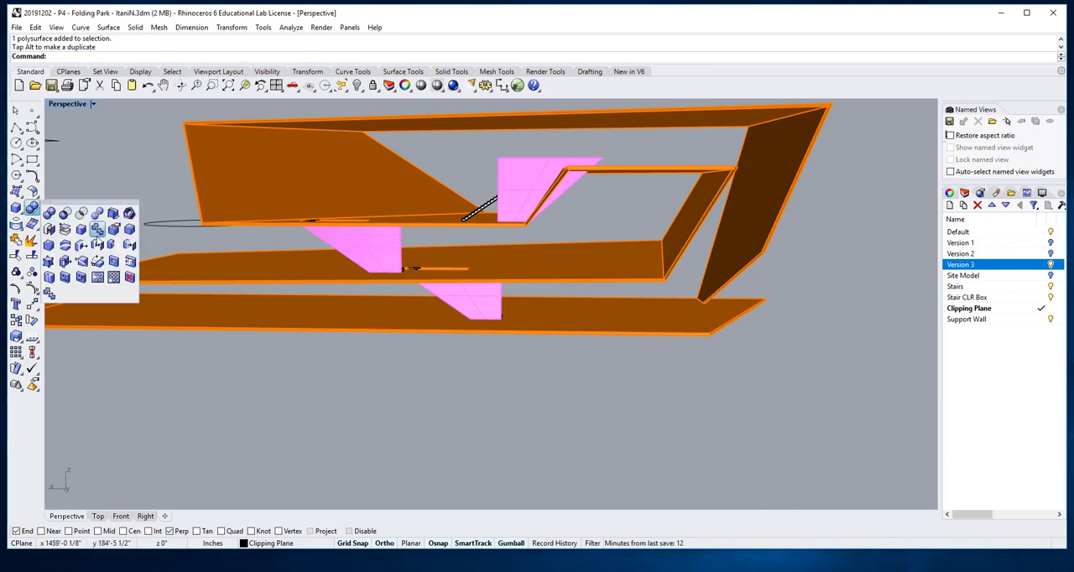
{"action": "left_click", "coordinate": [103, 218]}
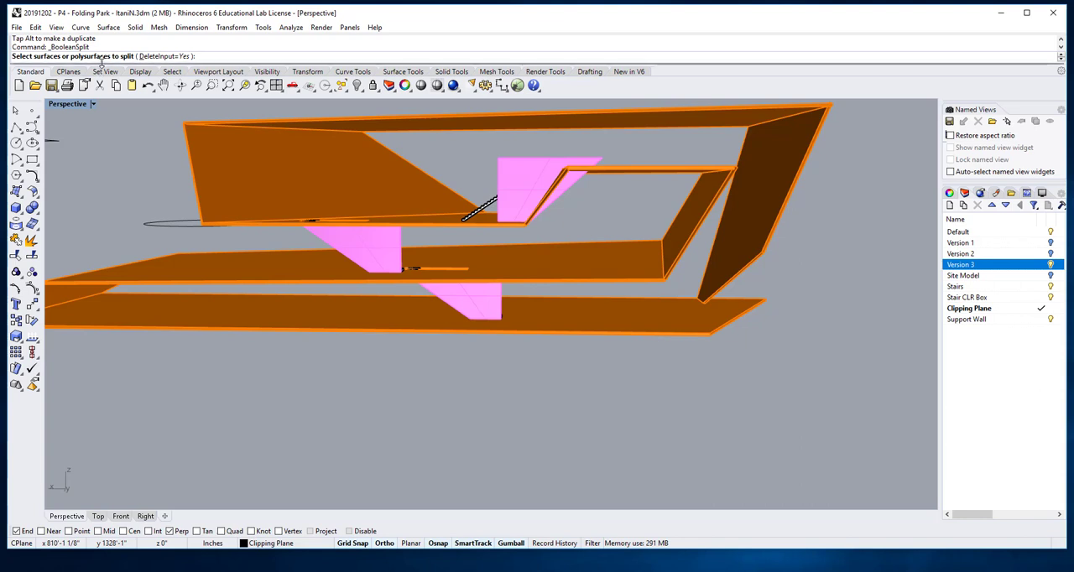
{"action": "left_click", "coordinate": [529, 174]}
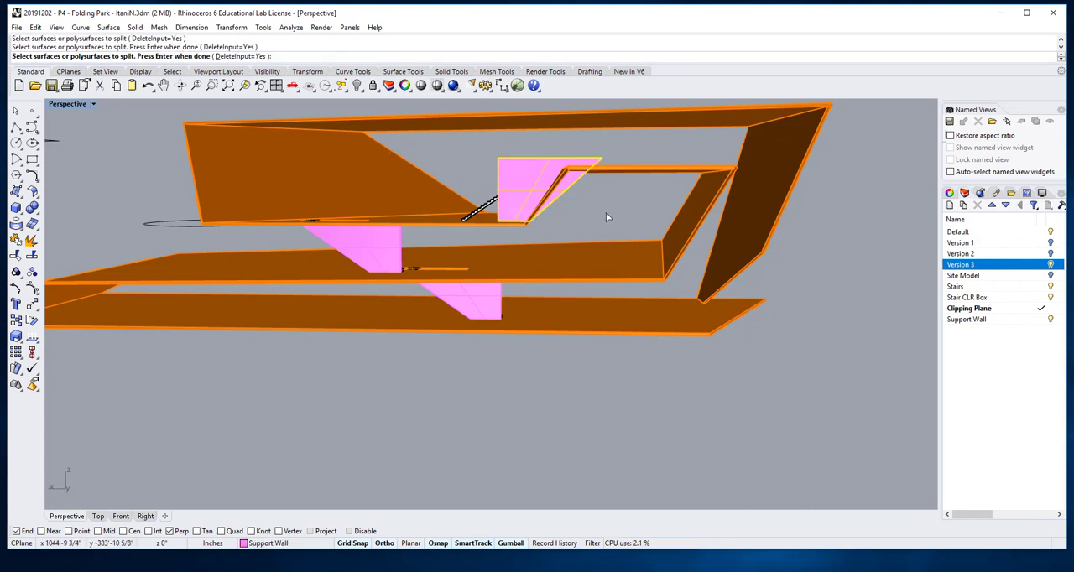
{"action": "key", "text": "Return"}
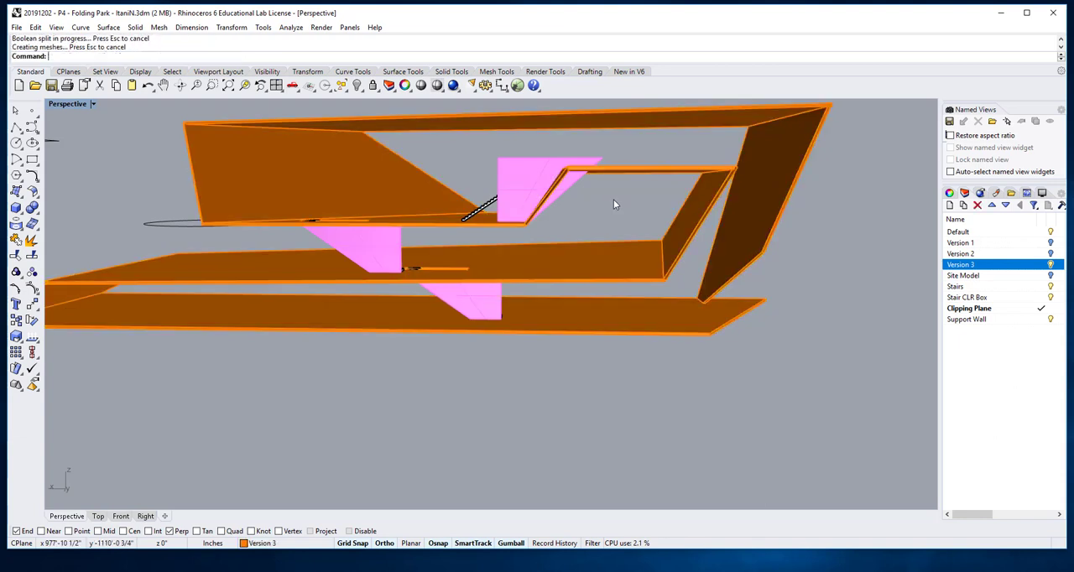
{"action": "left_click", "coordinate": [564, 188]}
{"action": "key", "text": "Delete"}
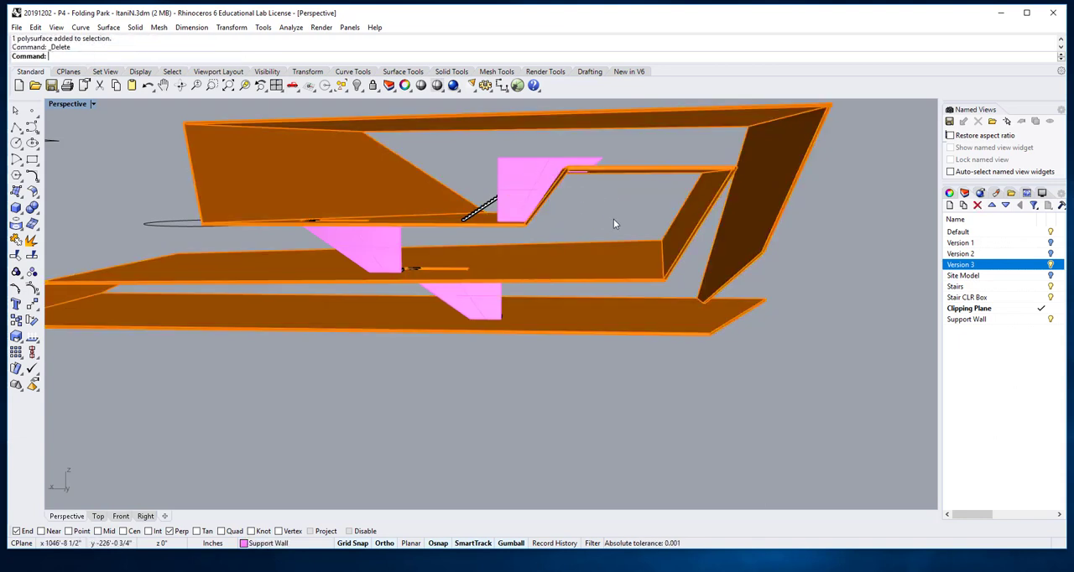
Step: Extend the vertical end face of the topmost support wall back along the stair to near its first step
{"action": "right_click_drag", "start_coordinate": [574, 212], "coordinate": [617, 228]}
{"action": "scroll", "coordinate": [641, 255], "scroll_direction": "up", "scroll_amount": 6}
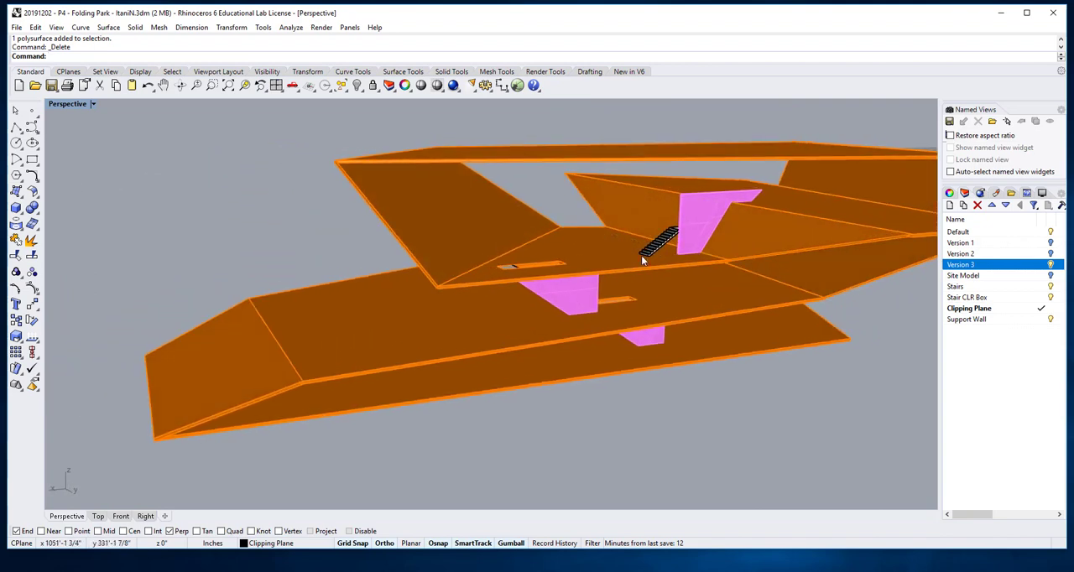
{"action": "scroll", "coordinate": [669, 243], "scroll_direction": "up", "scroll_amount": 8}
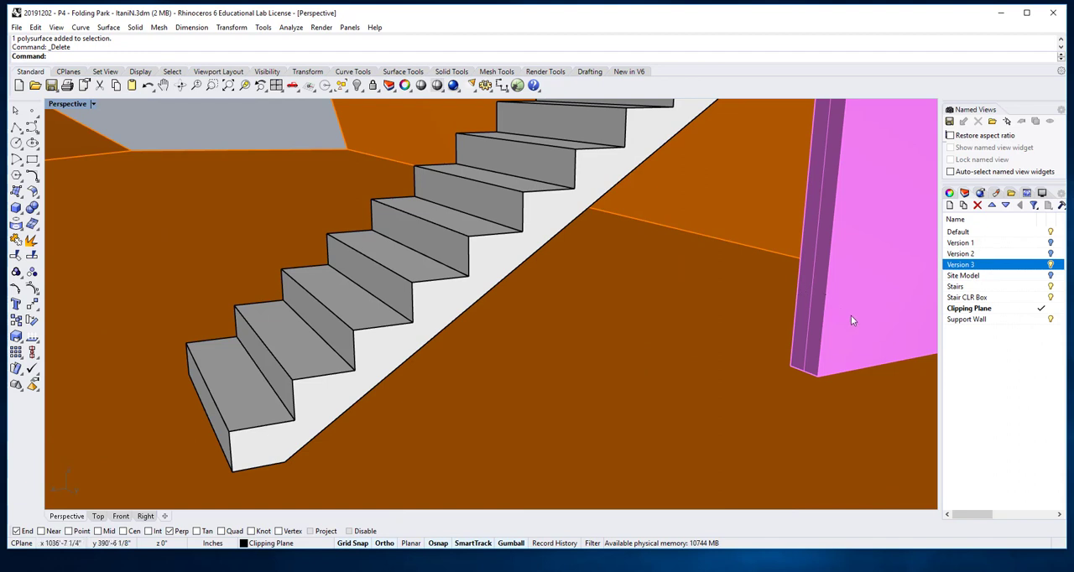
{"action": "left_click", "coordinate": [814, 323]}
{"action": "scroll", "coordinate": [814, 322], "scroll_direction": "down", "scroll_amount": 8}
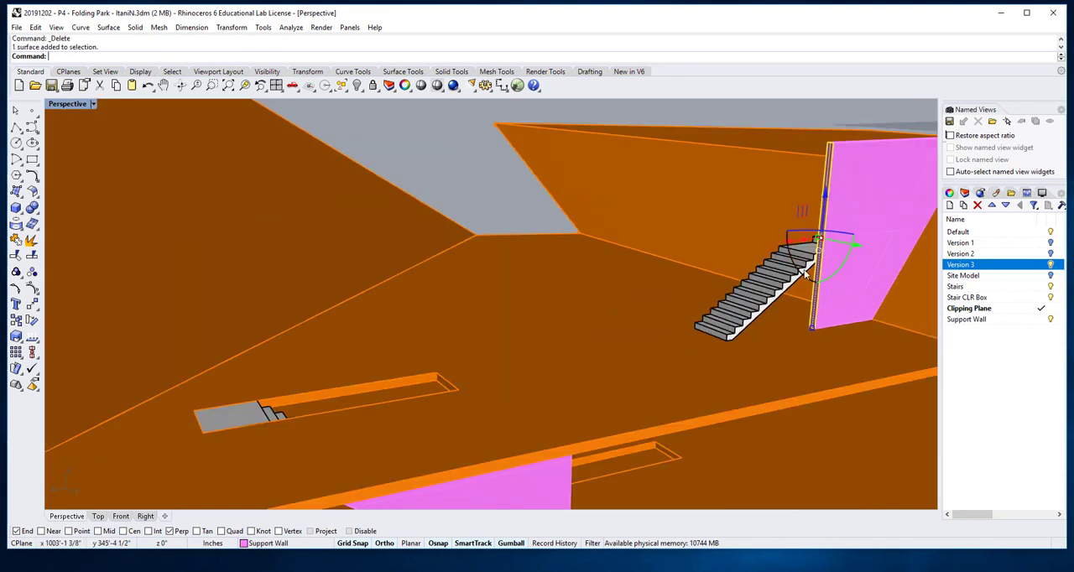
{"action": "left_click_drag", "start_coordinate": [785, 248], "coordinate": [719, 342]}
{"action": "scroll", "coordinate": [733, 340], "scroll_direction": "up", "scroll_amount": 5}
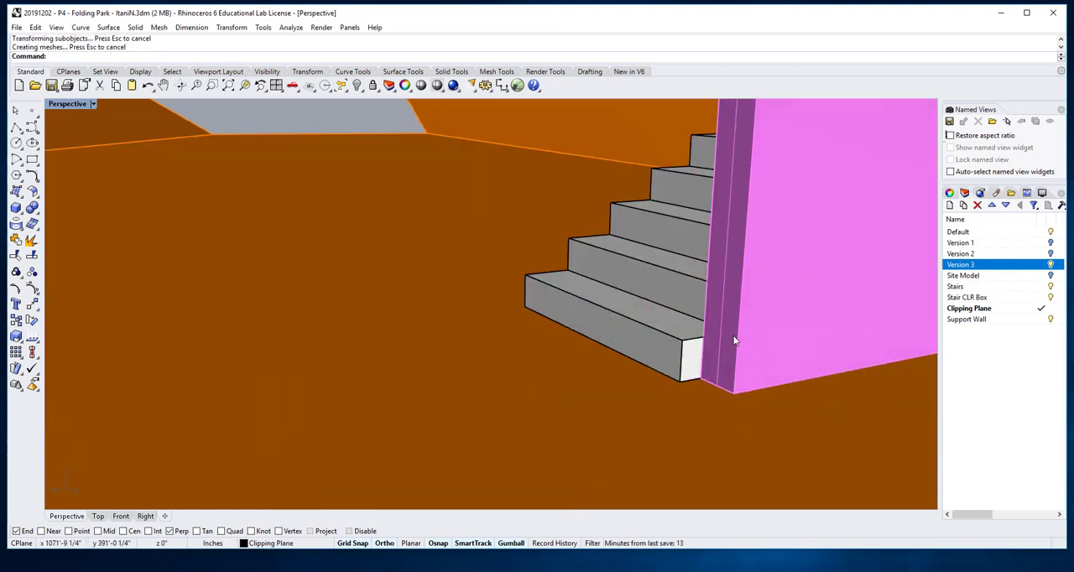
Step: Turn off Grid Snap and extend the topmost wall's end face to the front of the stair's first step
{"action": "scroll", "coordinate": [733, 340], "scroll_direction": "down", "scroll_amount": 5}
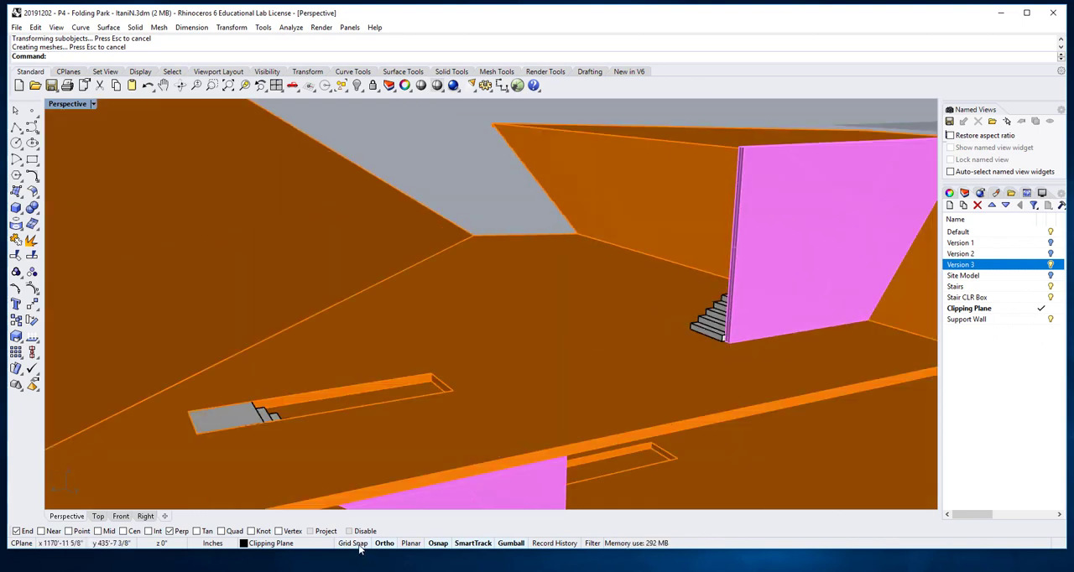
{"action": "scroll", "coordinate": [724, 351], "scroll_direction": "up", "scroll_amount": 6}
{"action": "scroll", "coordinate": [697, 366], "scroll_direction": "down", "scroll_amount": 2}
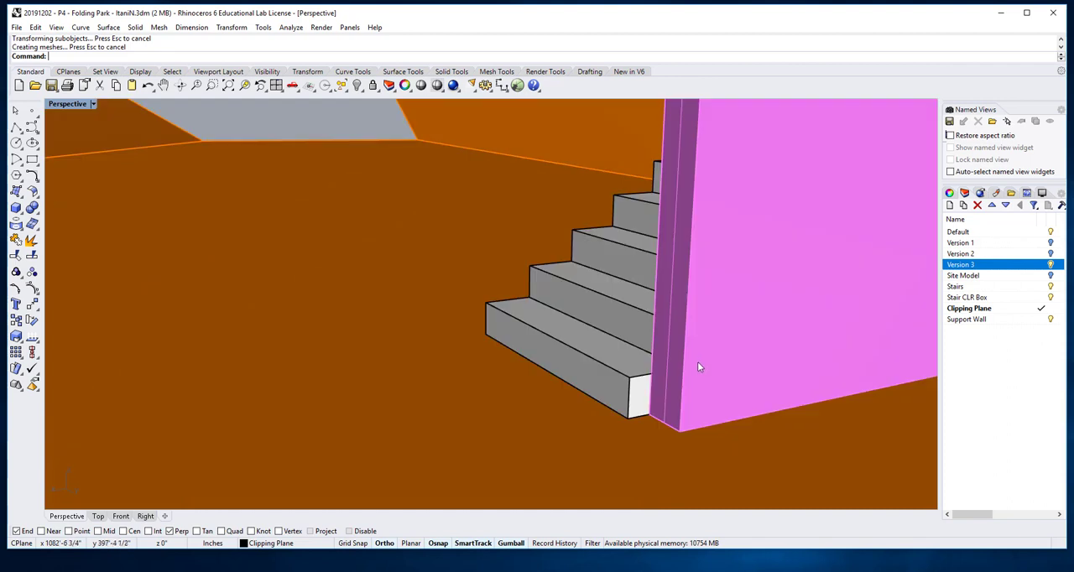
{"action": "left_click", "coordinate": [676, 352]}
{"action": "scroll", "coordinate": [677, 349], "scroll_direction": "down", "scroll_amount": 3}
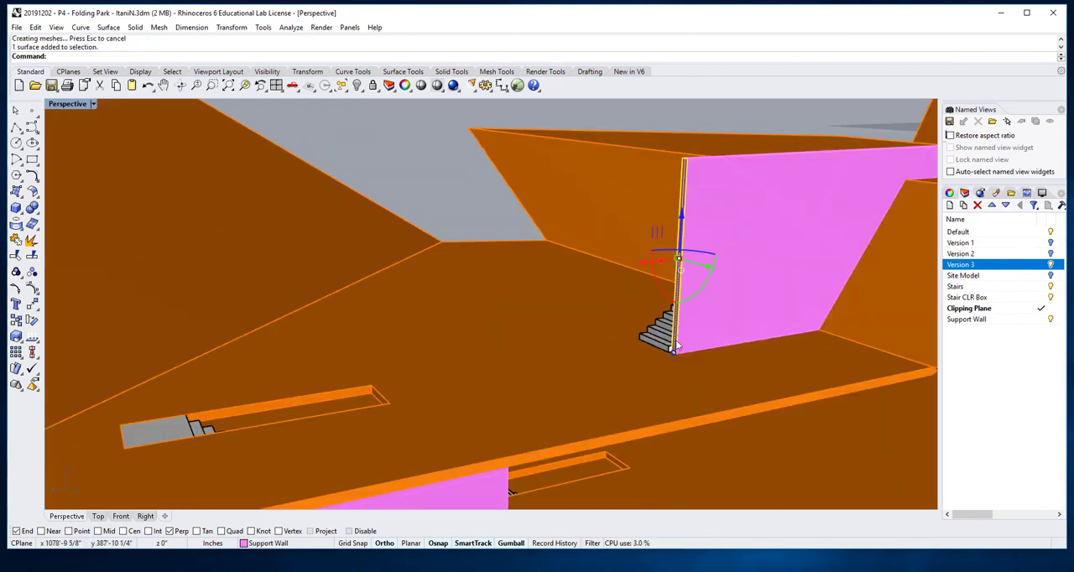
{"action": "left_click_drag", "start_coordinate": [641, 267], "coordinate": [653, 346]}
{"action": "key", "text": "Escape"}
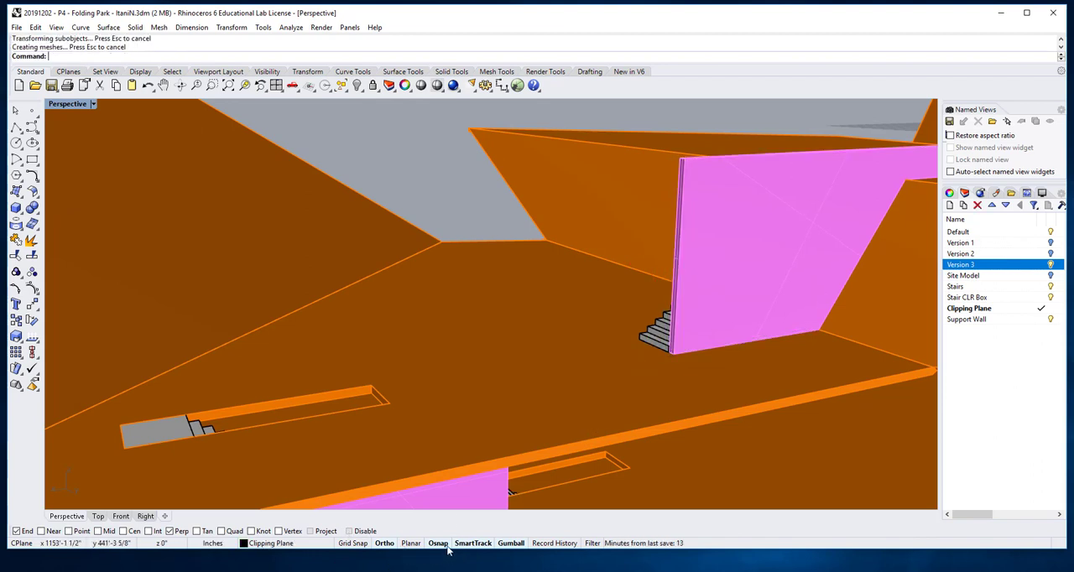
Step: Examine the folding park model in Front view, zoomed to the model, comparing all three support wall shapes with their stairs
{"action": "scroll", "coordinate": [483, 220], "scroll_direction": "down", "scroll_amount": 6}
{"action": "right_click_drag", "start_coordinate": [484, 220], "coordinate": [720, 266]}
{"action": "scroll", "coordinate": [719, 266], "scroll_direction": "down", "scroll_amount": 4}
{"action": "right_click_drag", "start_coordinate": [612, 294], "coordinate": [640, 258]}
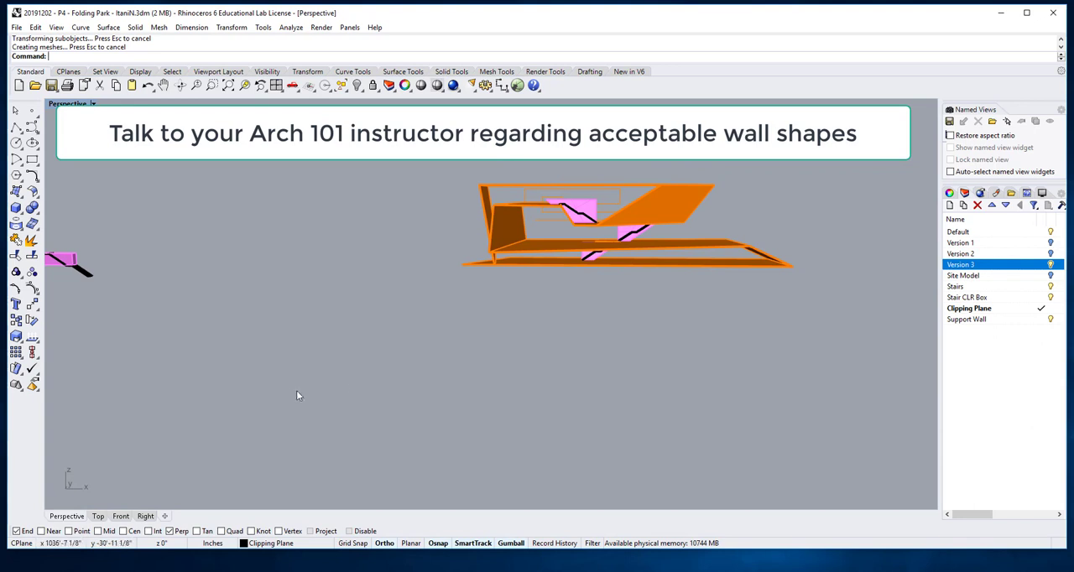
{"action": "left_click", "coordinate": [120, 517]}
{"action": "scroll", "coordinate": [618, 347], "scroll_direction": "down", "scroll_amount": 10}
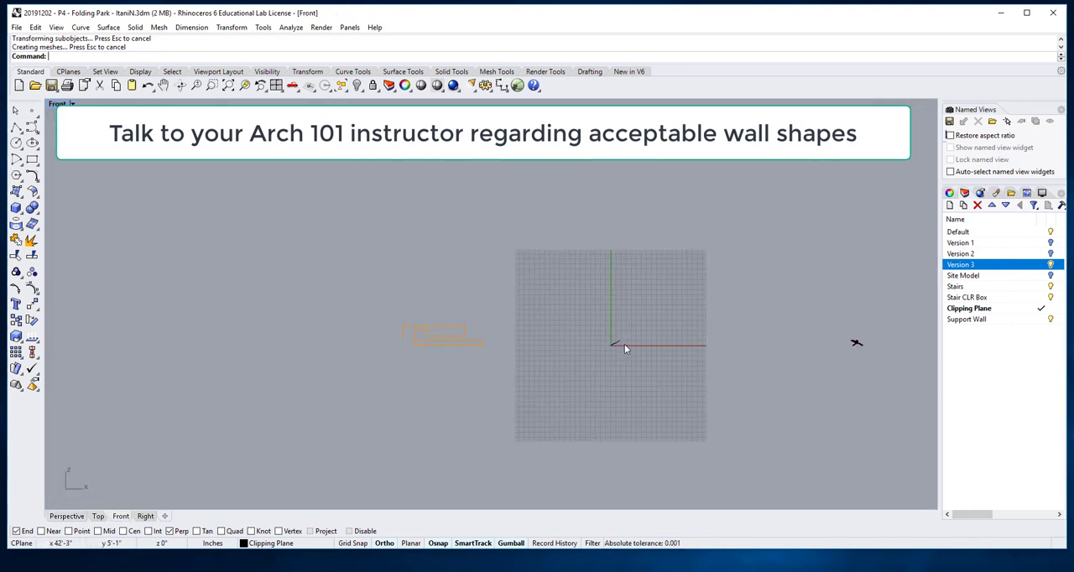
{"action": "right_click", "coordinate": [712, 351]}
{"action": "left_click", "coordinate": [741, 307]}
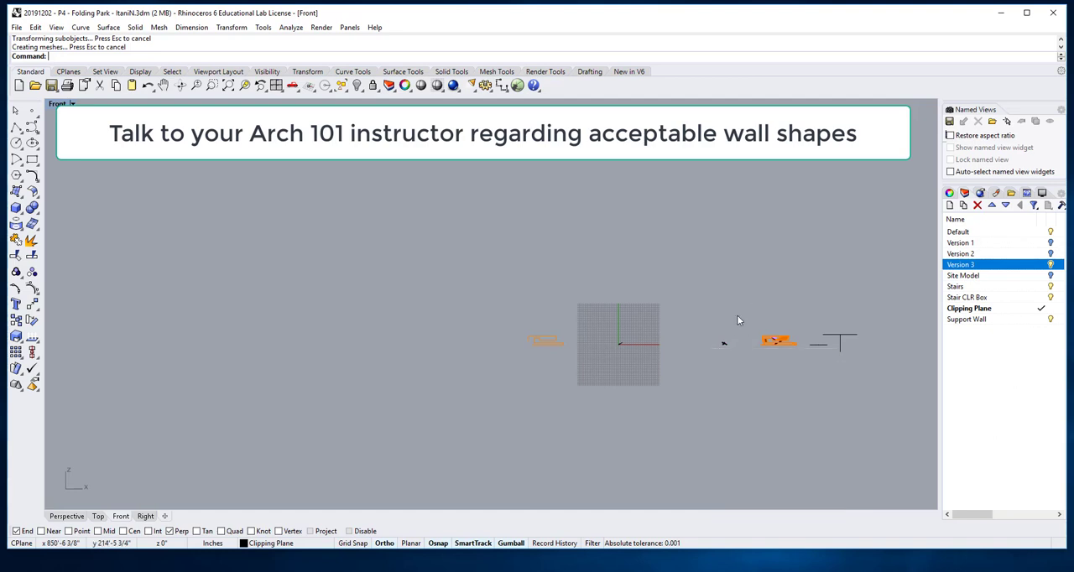
{"action": "left_click_drag", "start_coordinate": [736, 315], "coordinate": [804, 367]}
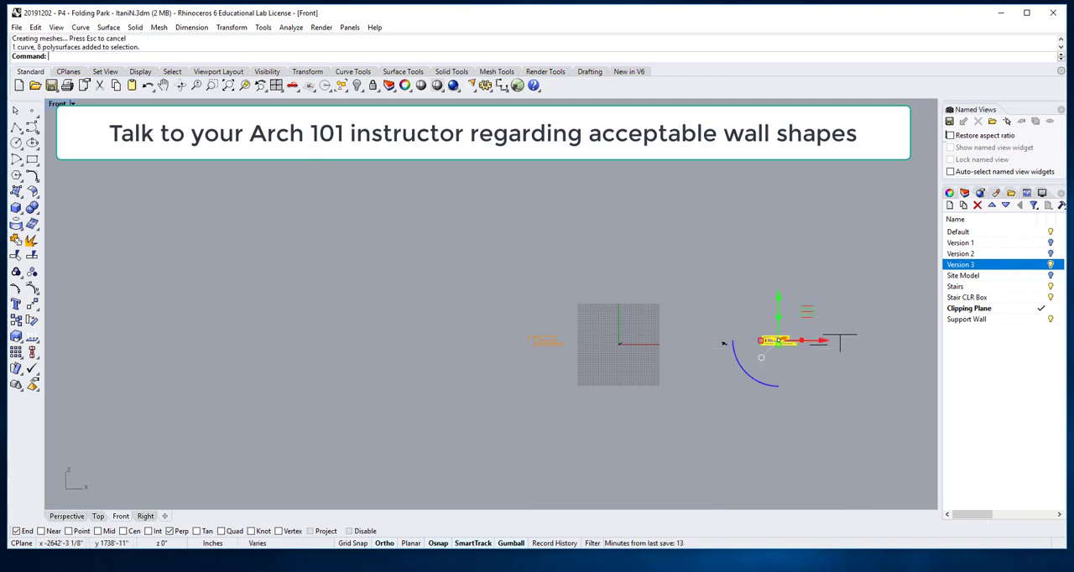
{"action": "left_click", "coordinate": [244, 85]}
{"action": "left_click", "coordinate": [470, 425]}
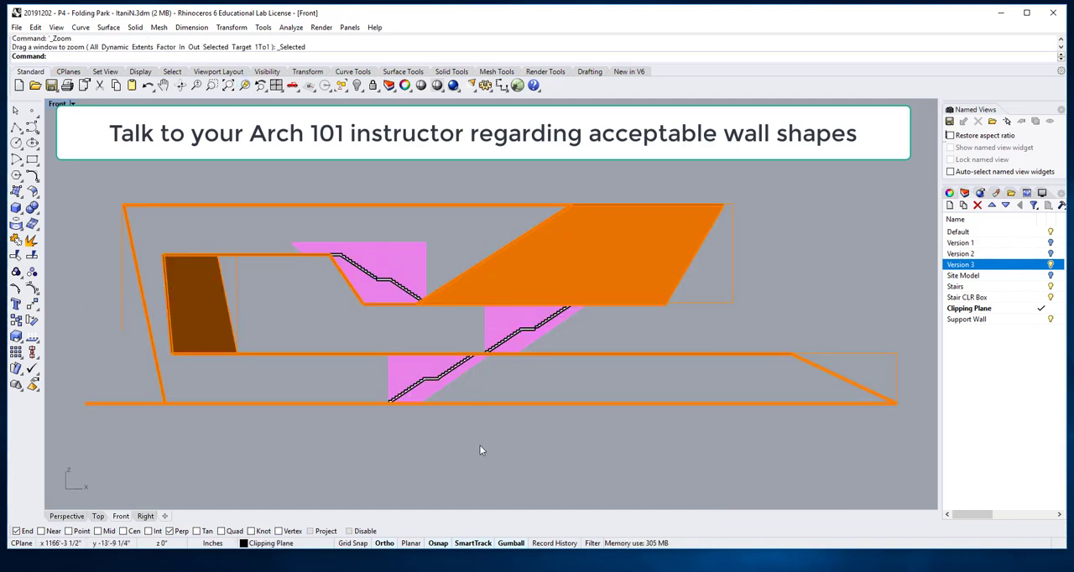
{"action": "right_click_drag", "start_coordinate": [480, 447], "coordinate": [522, 420]}
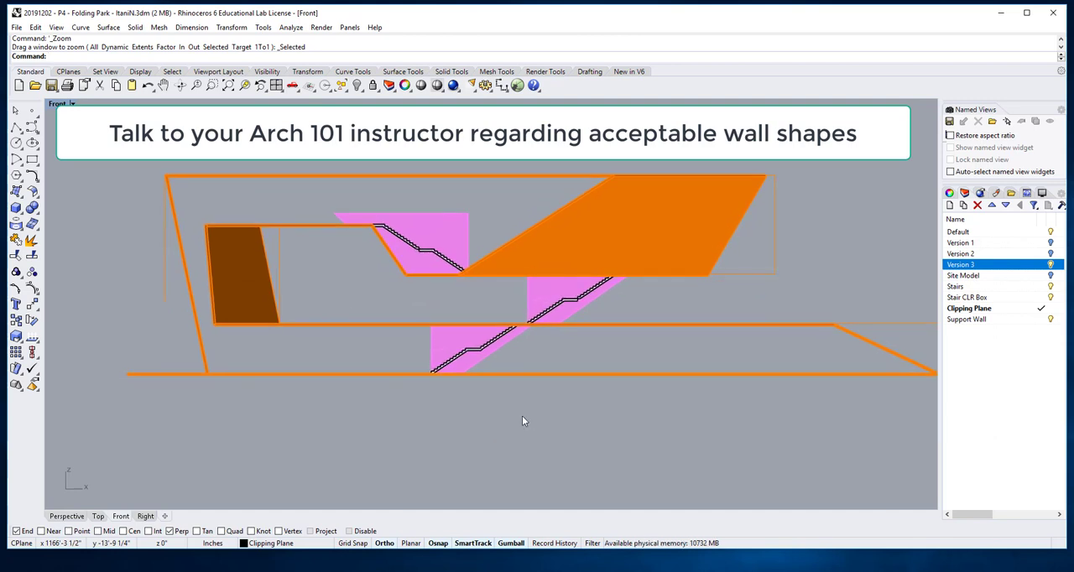
{"action": "scroll", "coordinate": [549, 410], "scroll_direction": "down", "scroll_amount": 2}
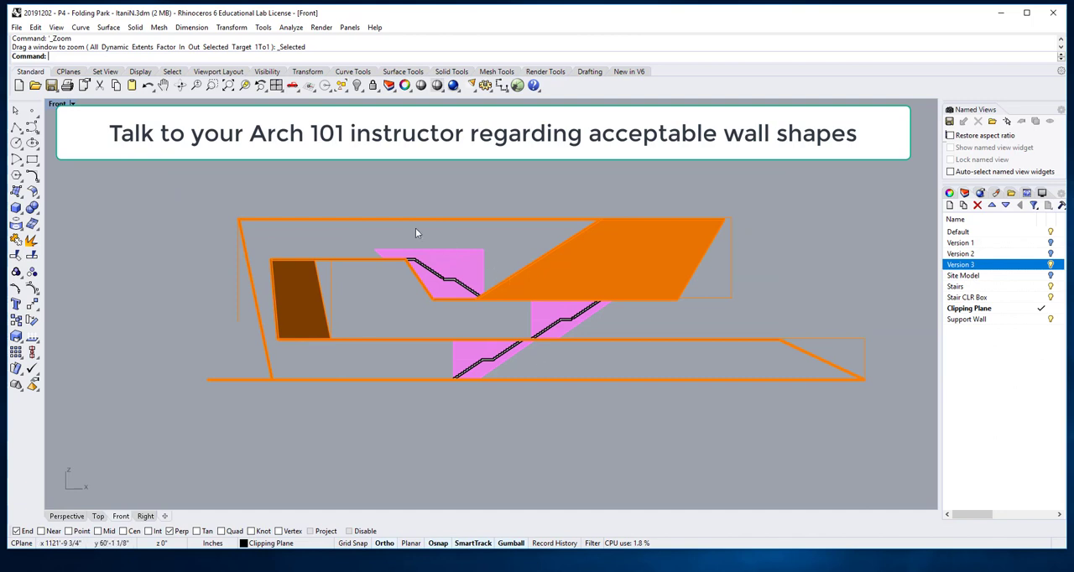